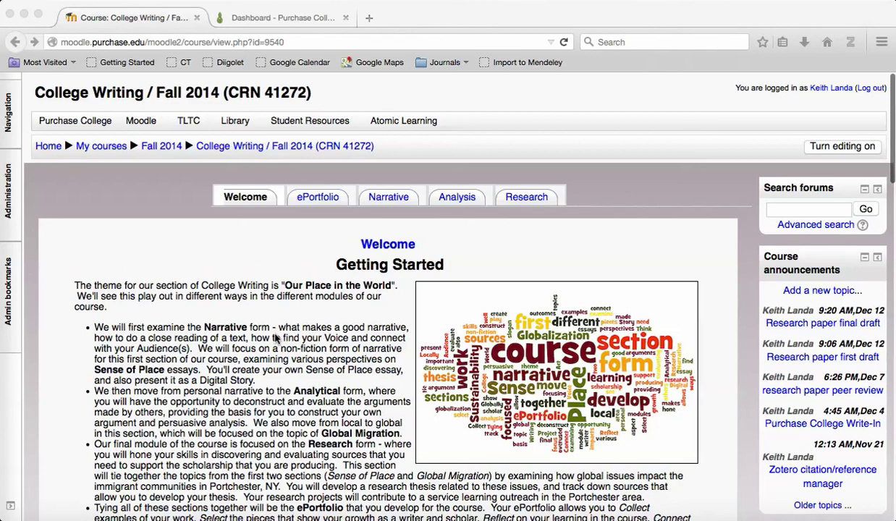
- Open the College Writing course's learning outcomes page and review outcomes 1 to 7
scroll(276, 339, down, 1)
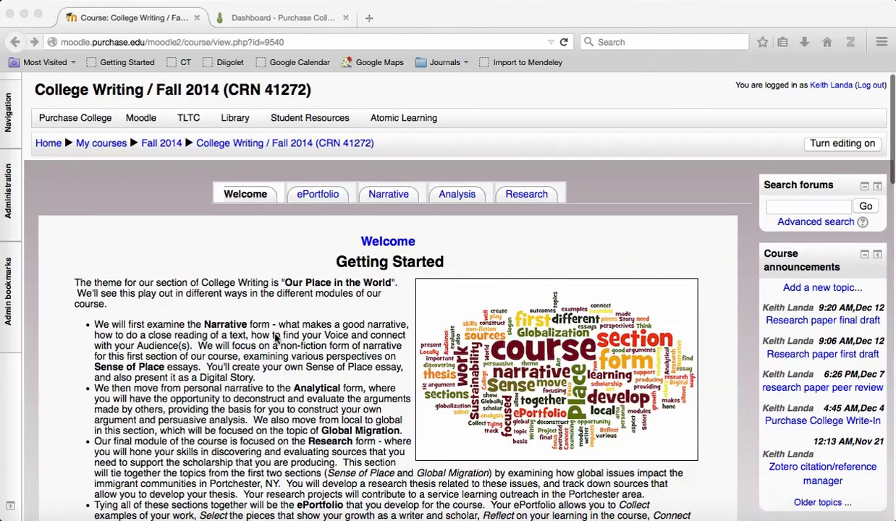
scroll(276, 339, down, 1)
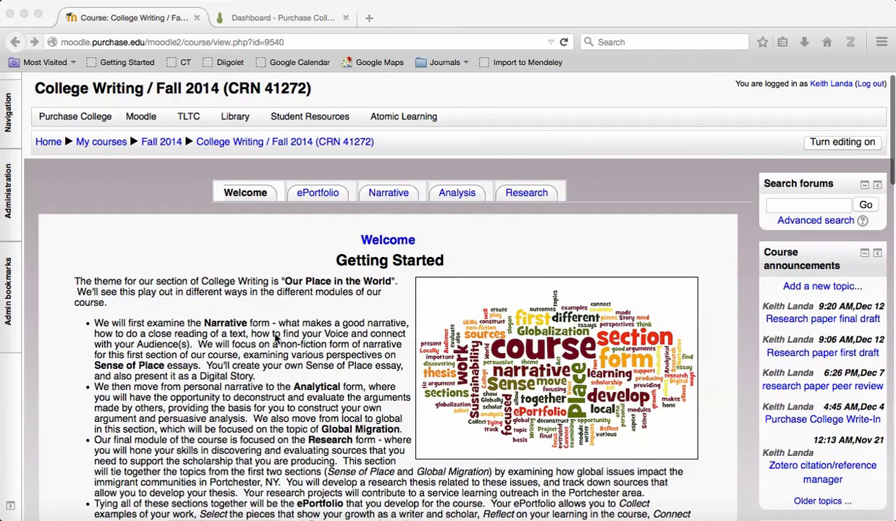
scroll(276, 339, up, 1)
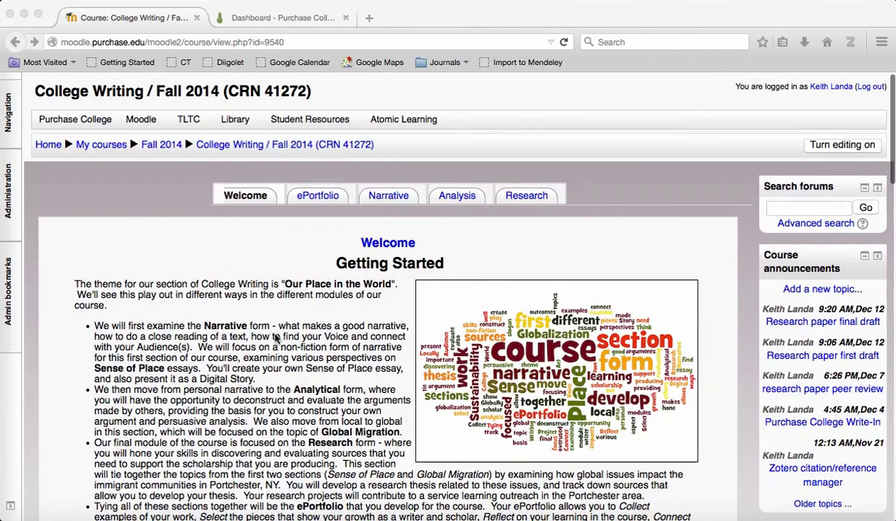
scroll(275, 339, down, 1)
scroll(276, 339, down, 5)
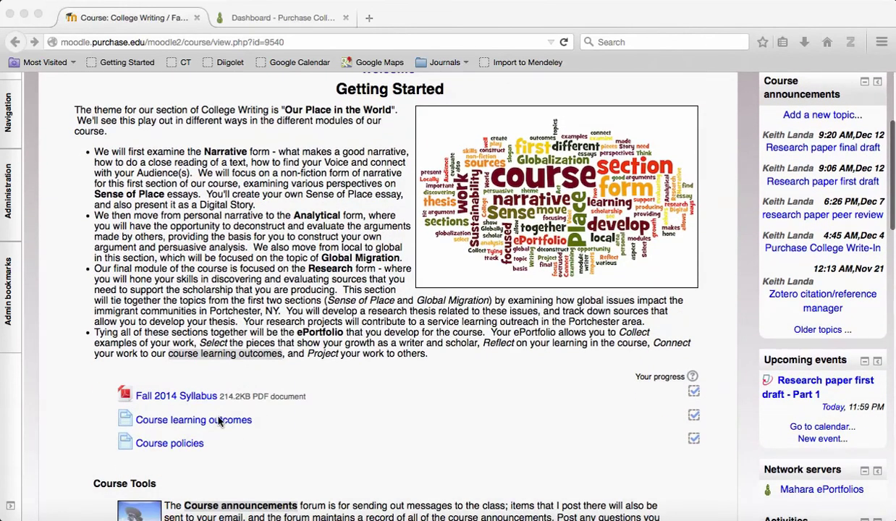
click(259, 441)
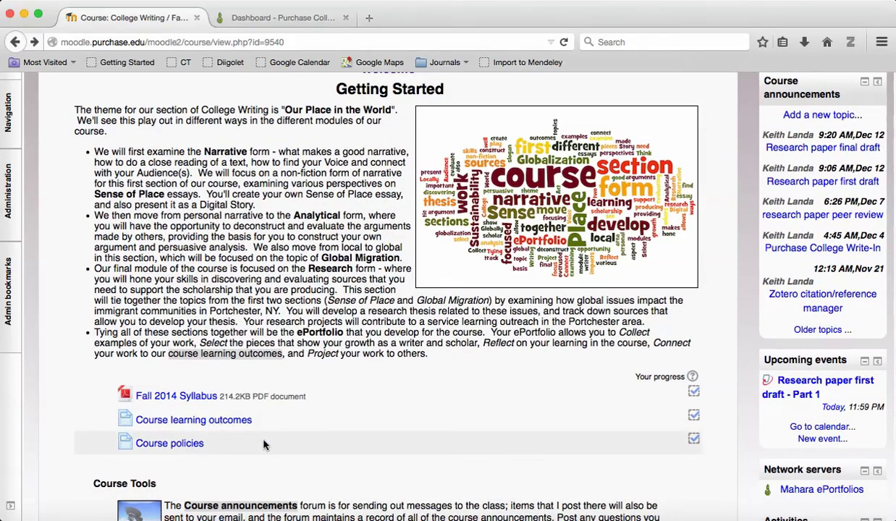
click(210, 423)
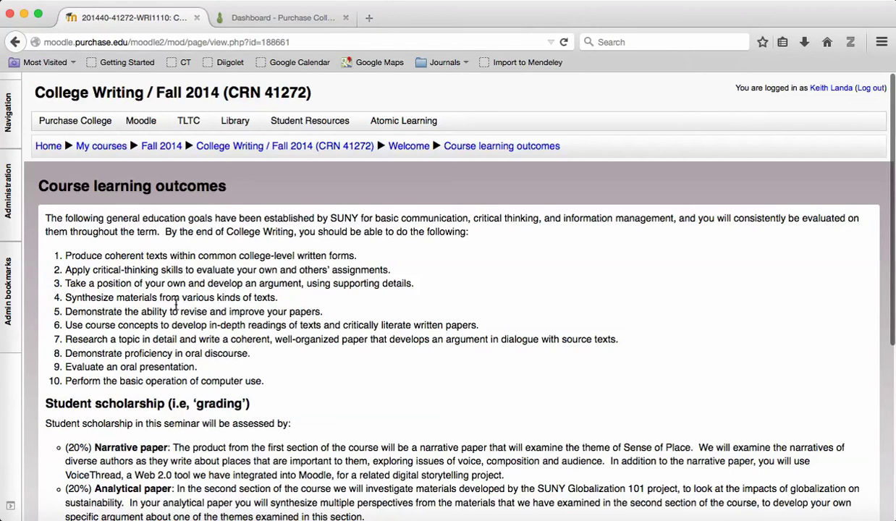
drag(66, 257, 622, 346)
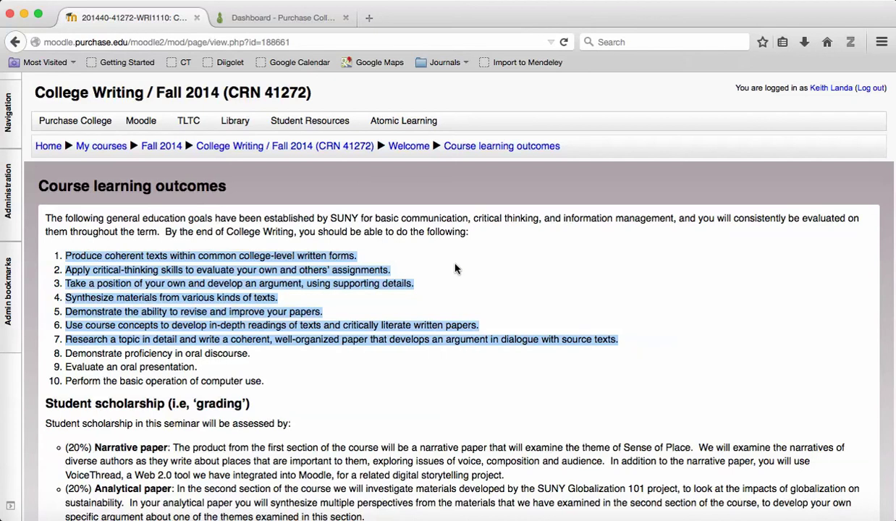
click(405, 283)
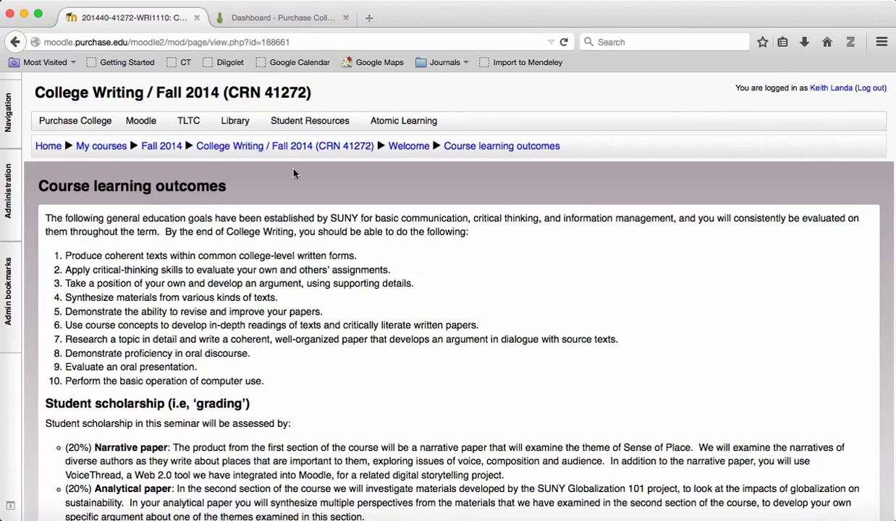
- Switch to the Mahara portfolio site, create a folder named College Writing in the files area, and open it
click(275, 19)
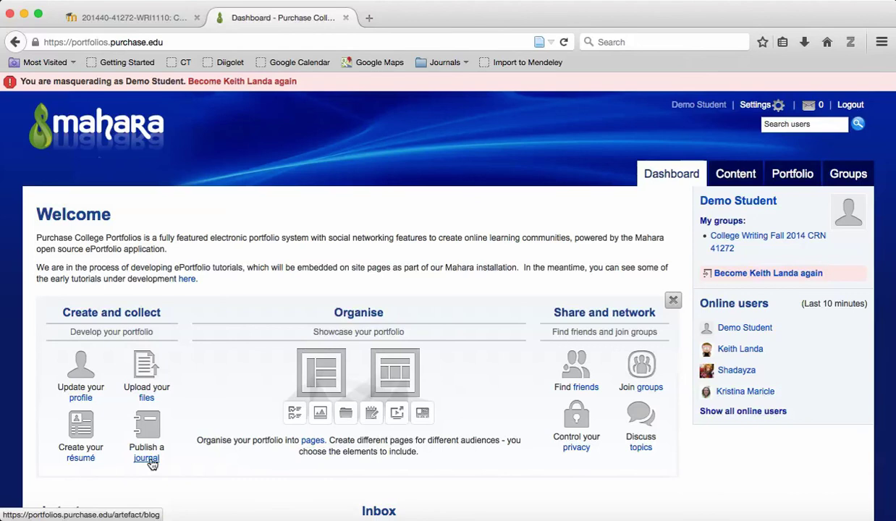
click(147, 399)
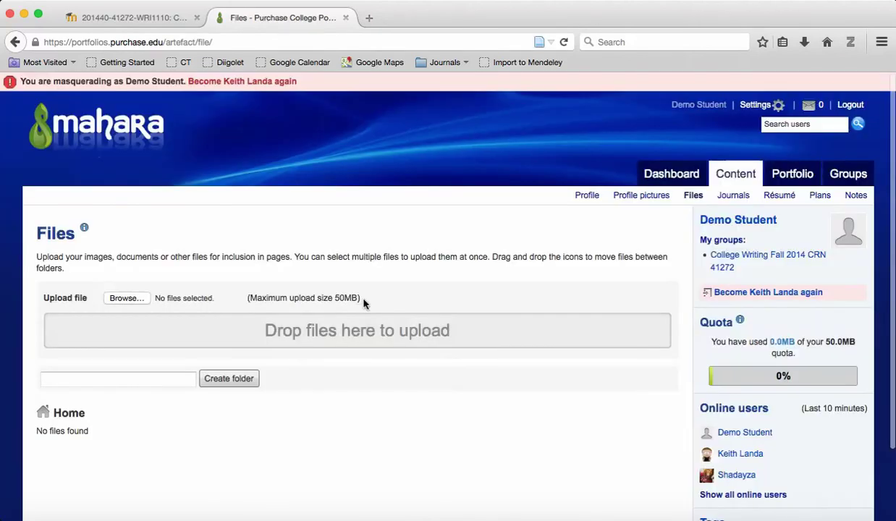
click(162, 379)
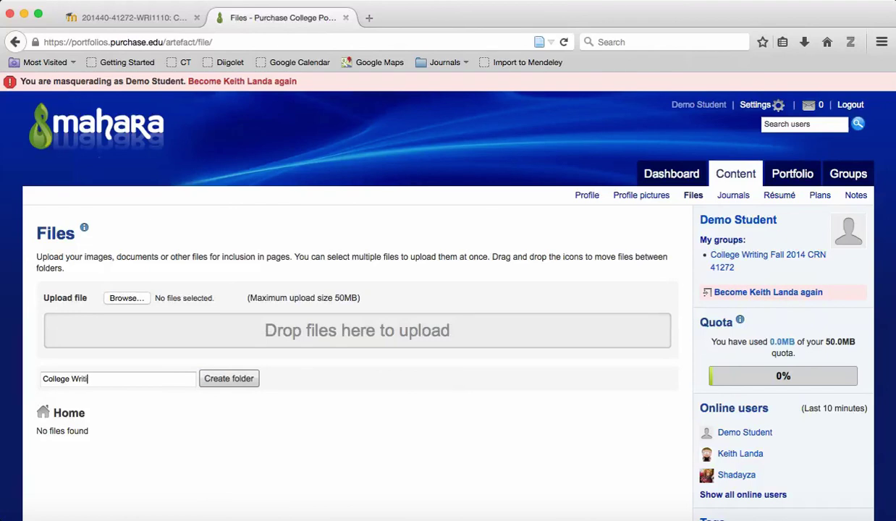
text(College Writing)
click(220, 378)
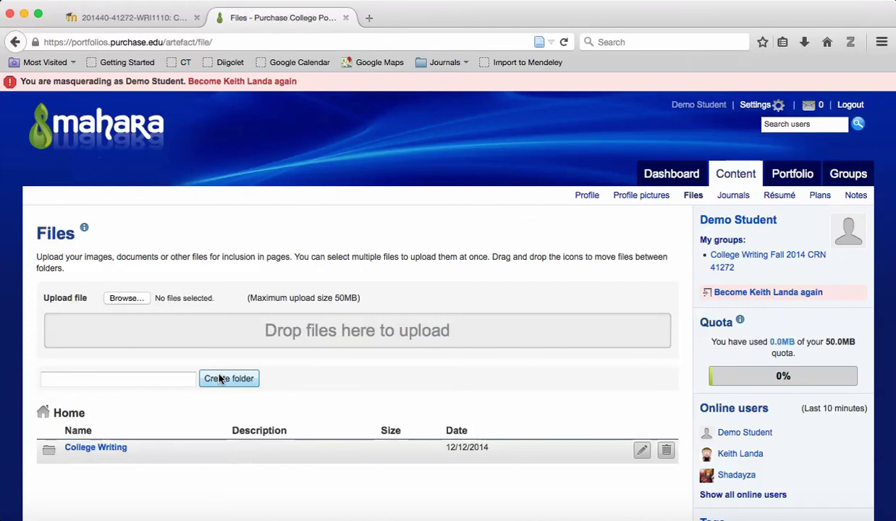
click(116, 449)
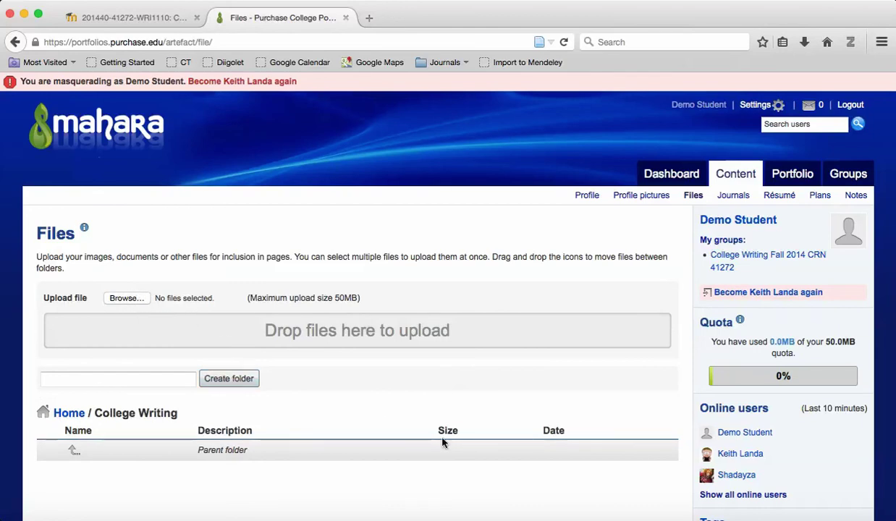
- Upload grammar examples.rtf, research planning.pdf, Self Review.docx, Peer Review.docx and Human Trafficking Reports - presentation scoring.docx from the CW 2014 folder in Finder
key(super+Tab)
key(super+Tab)
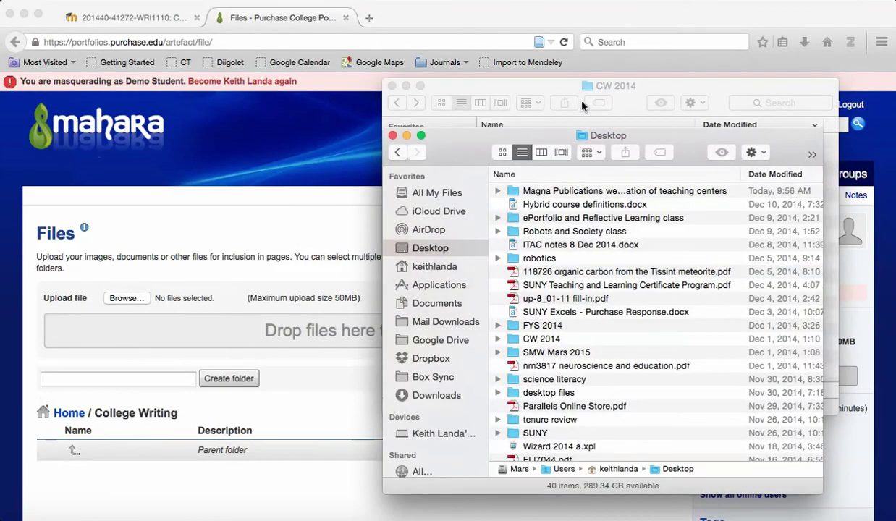
click(709, 97)
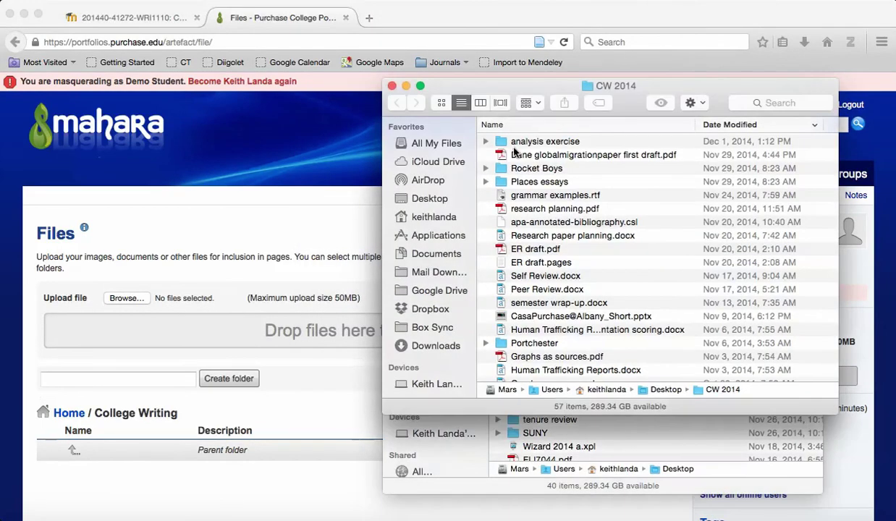
drag(501, 195, 217, 328)
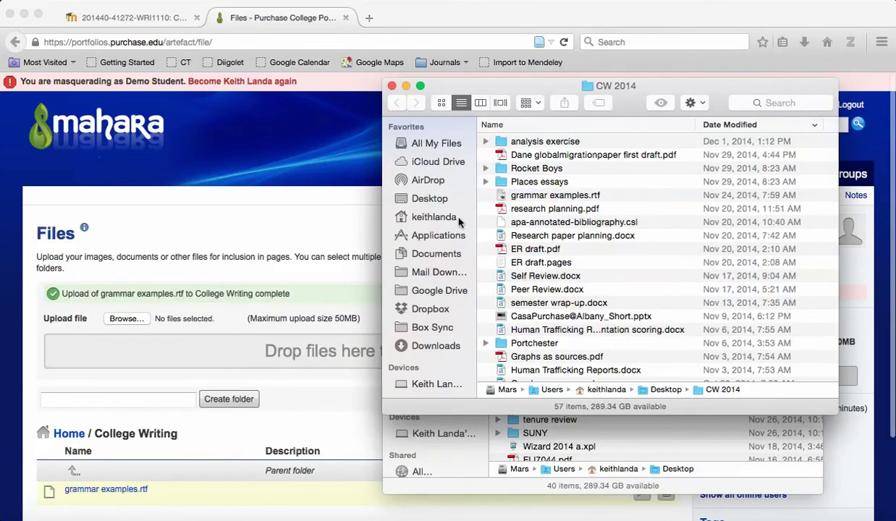
drag(501, 210, 219, 339)
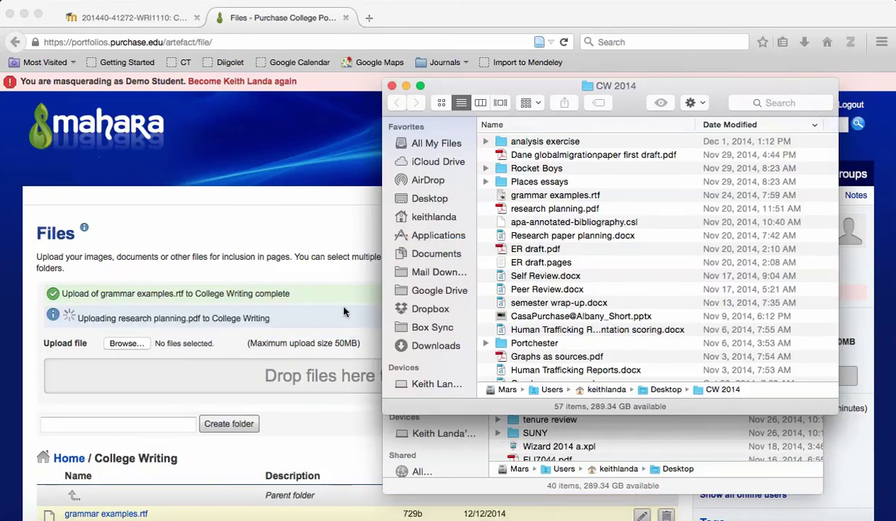
drag(505, 277, 215, 371)
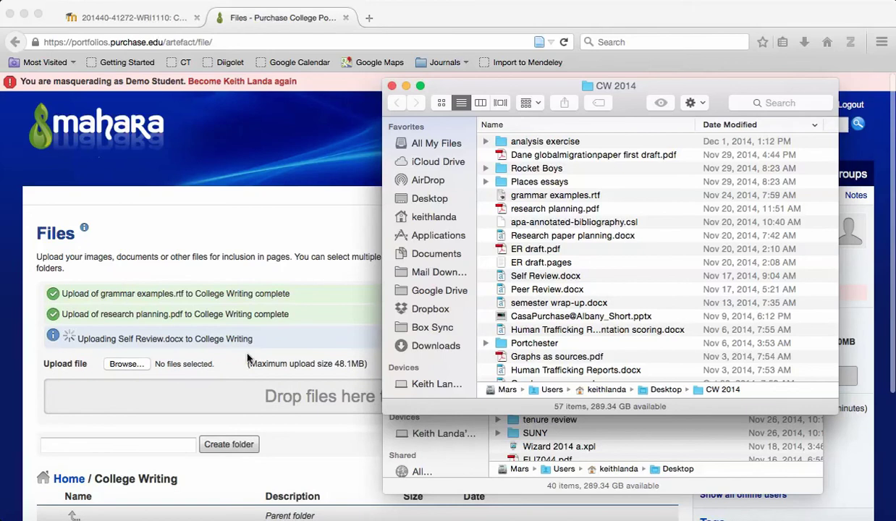
drag(501, 290, 187, 397)
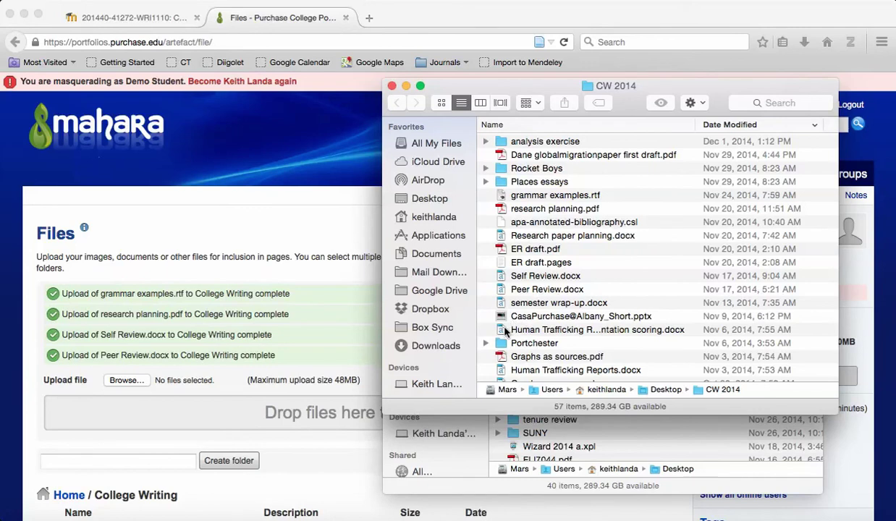
drag(500, 331, 203, 405)
scroll(201, 416, down, 5)
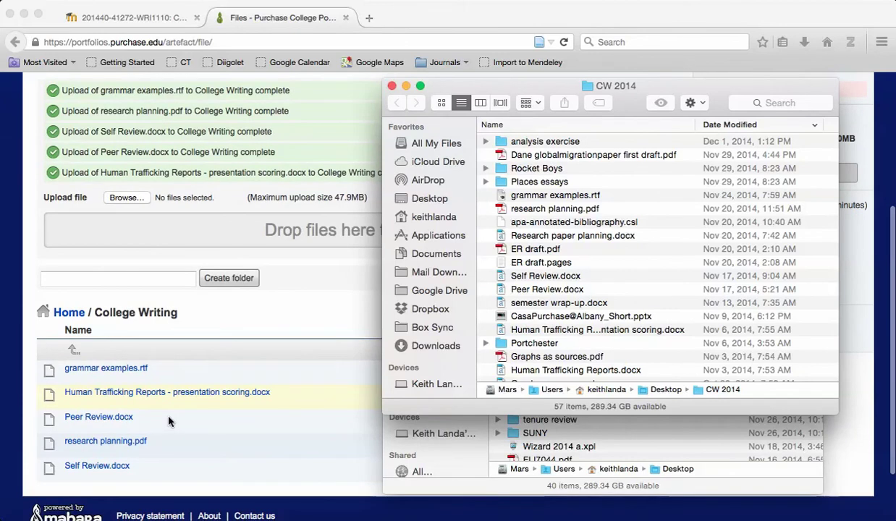
click(262, 291)
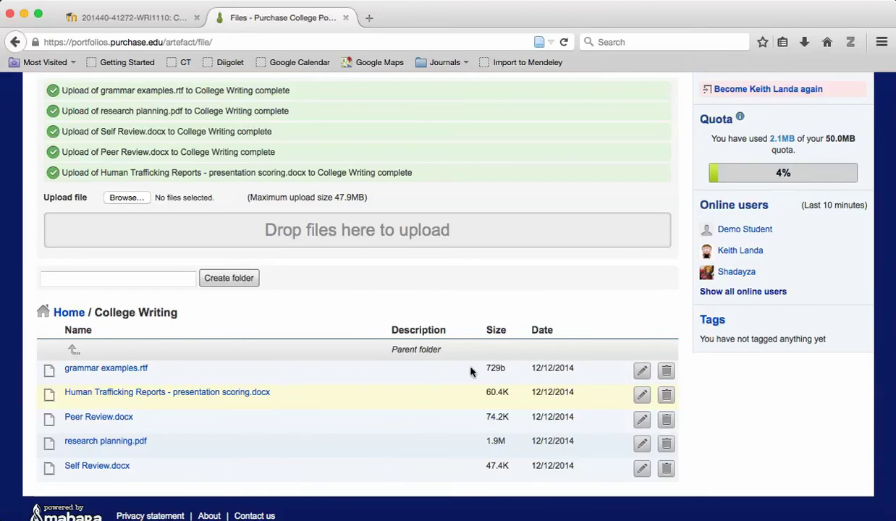
- Give grammar examples.rtf the description "Here are some examples" and save the changes
click(642, 372)
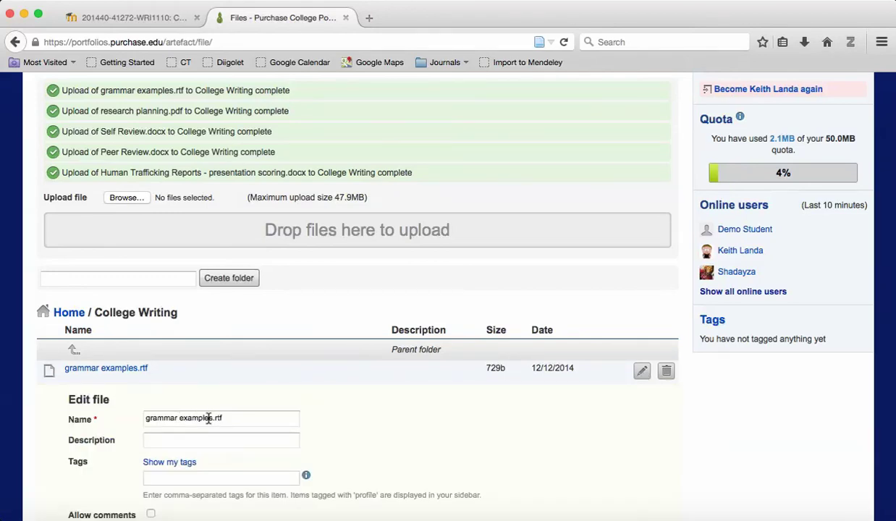
scroll(356, 427, down, 2)
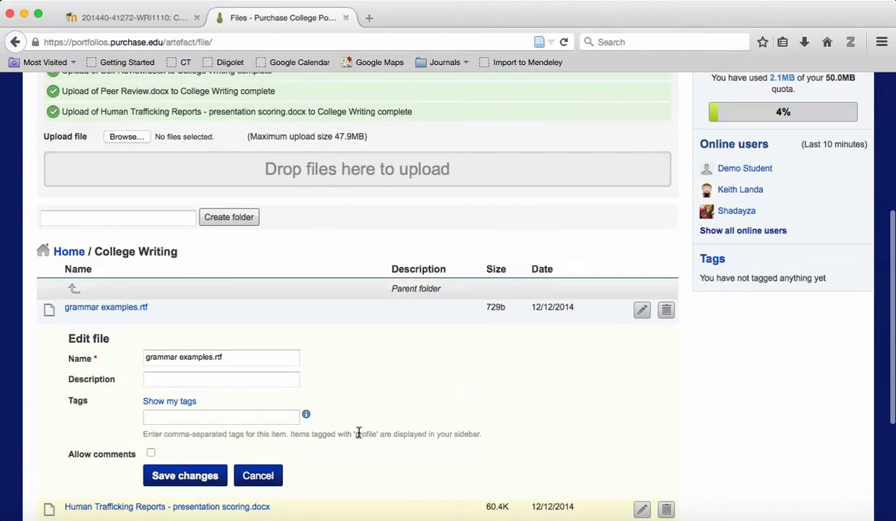
click(271, 379)
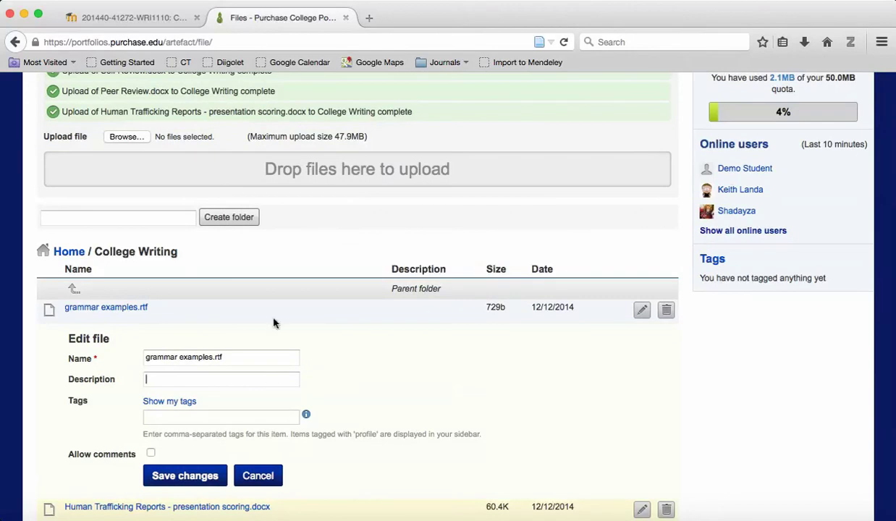
text(Here are some examples)
click(188, 472)
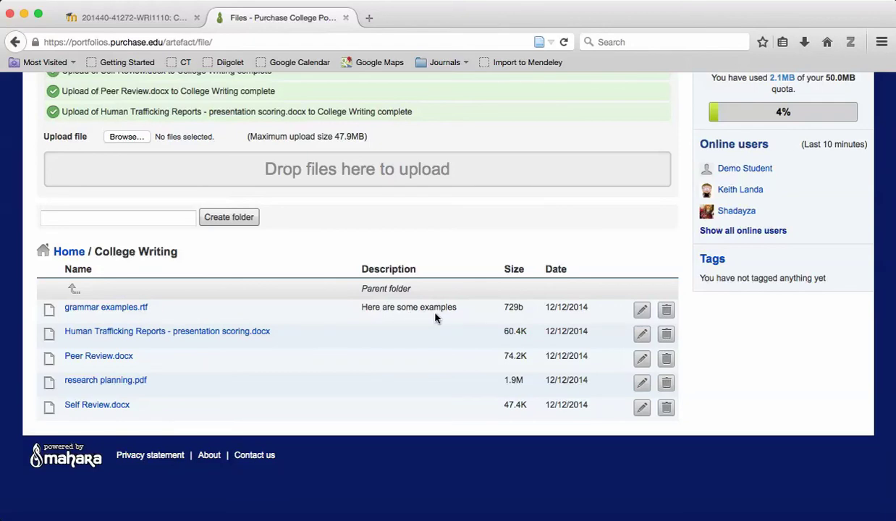
- Create a new portfolio page and enter SLO #3 as its title
scroll(434, 320, up, 5)
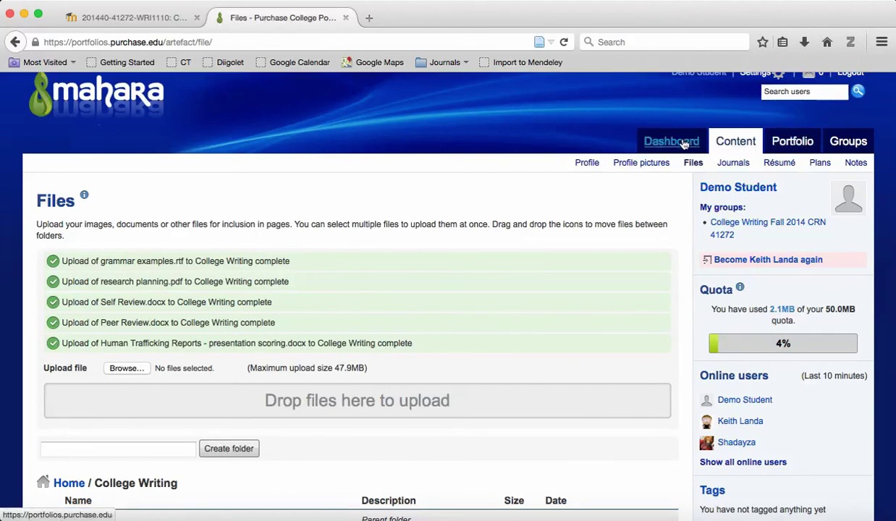
click(780, 144)
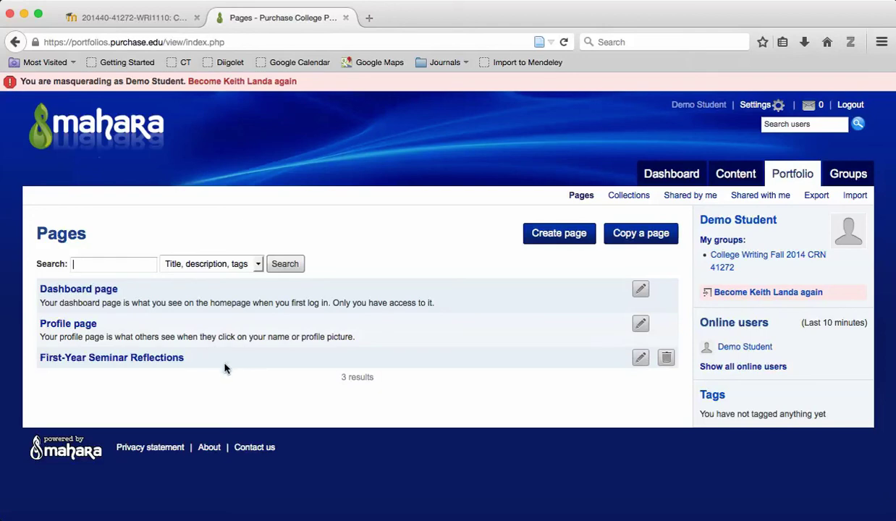
click(560, 233)
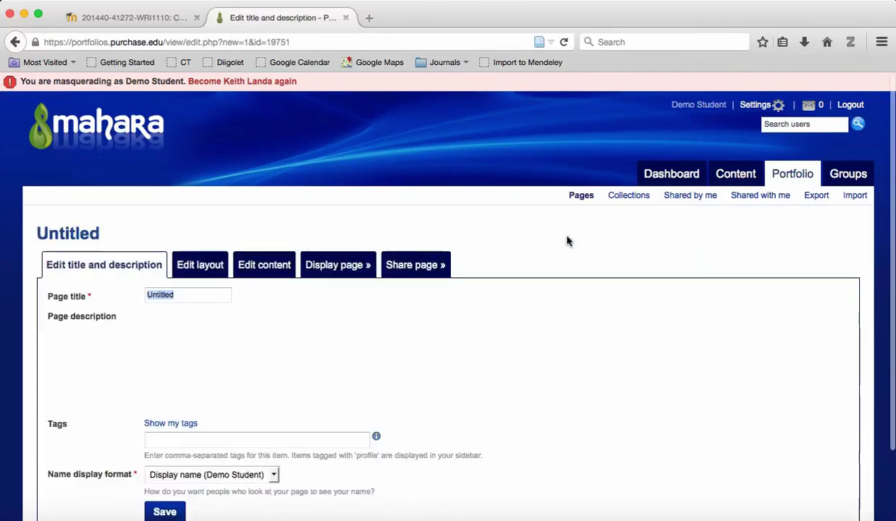
text(SLO)
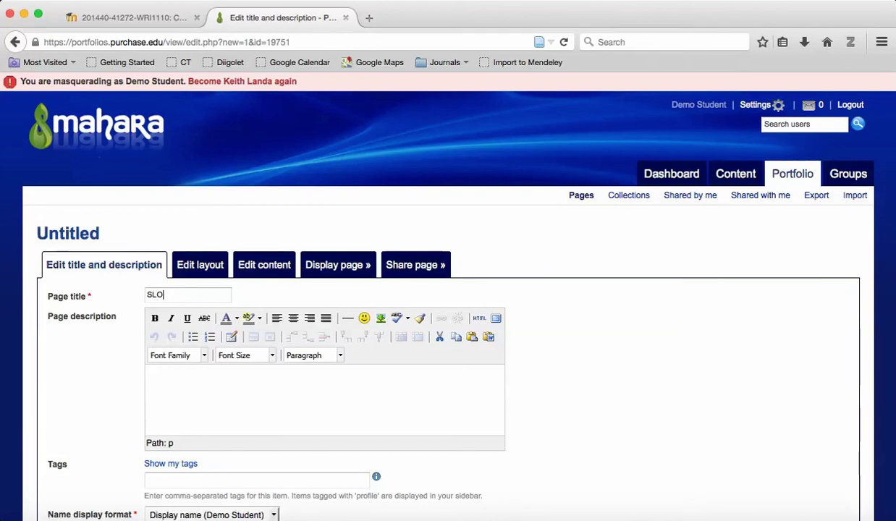
text( #3)
- Copy learning outcome 3 from the Moodle course page into the SLO #3 page description and save the page
click(152, 24)
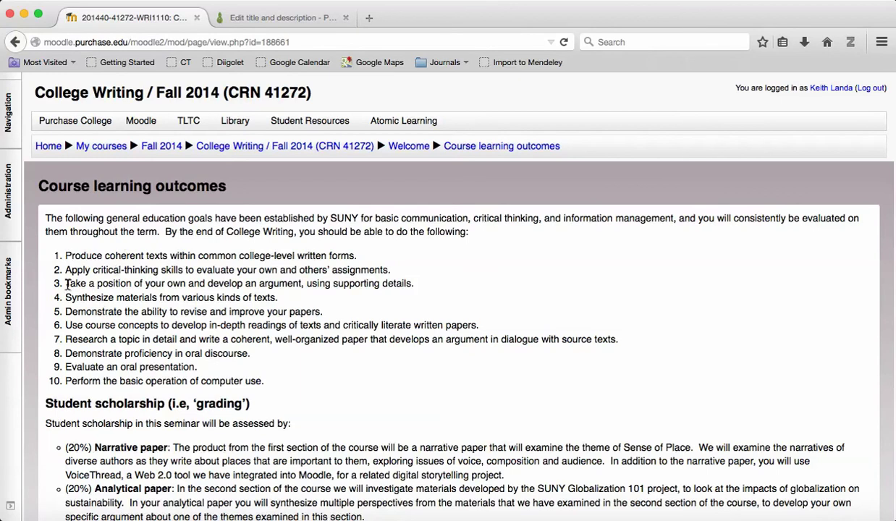
drag(67, 284, 416, 288)
key(super+c)
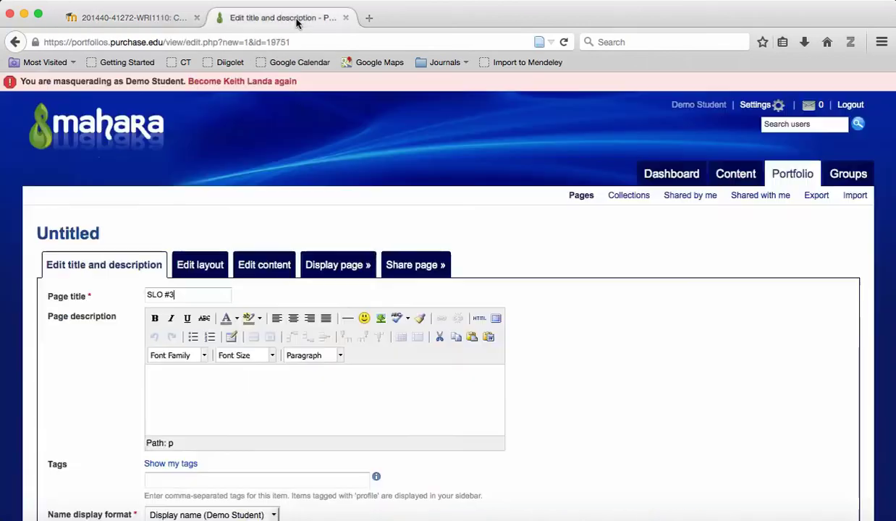
click(246, 18)
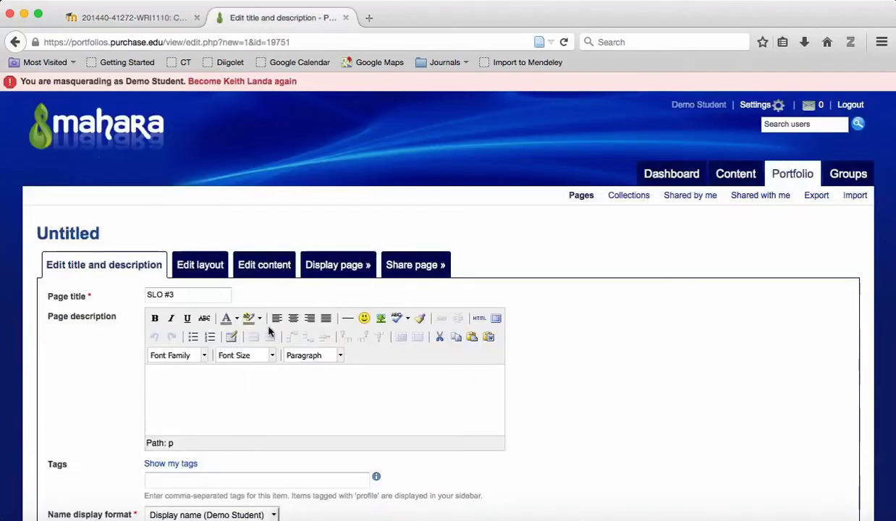
key(super+v)
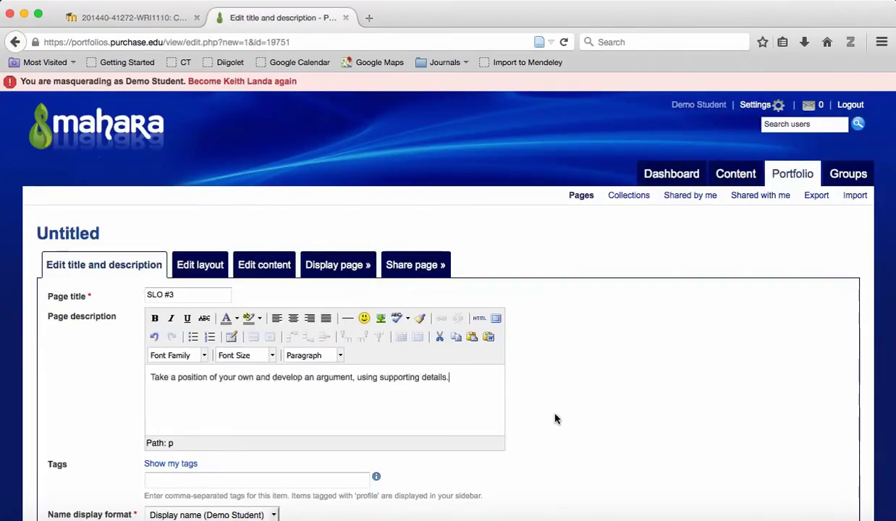
scroll(614, 410, down, 3)
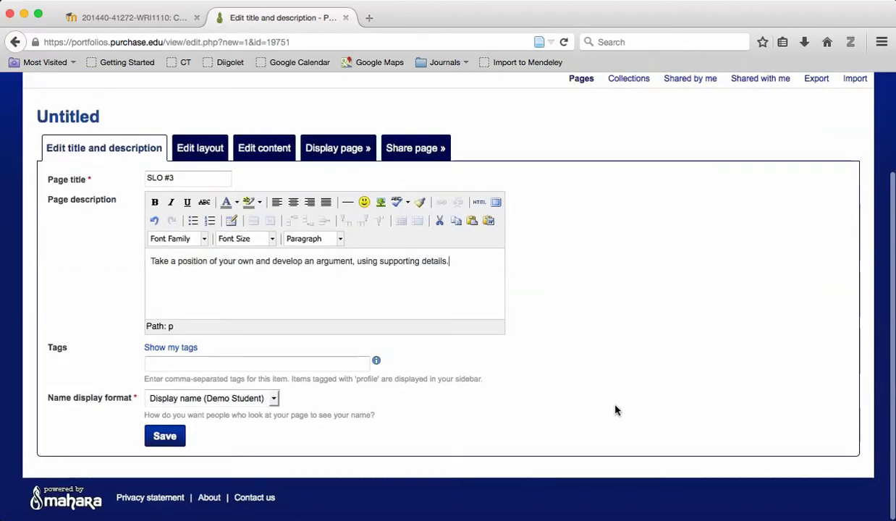
click(156, 436)
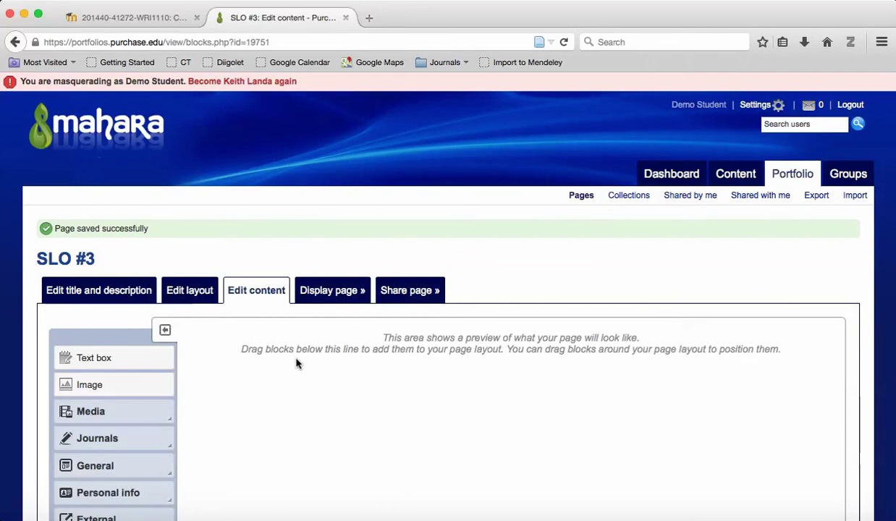
- Add a text box to the page titled "My goals for outcome 3" and fill its content with two lines of placeholder text
scroll(336, 426, down, 2)
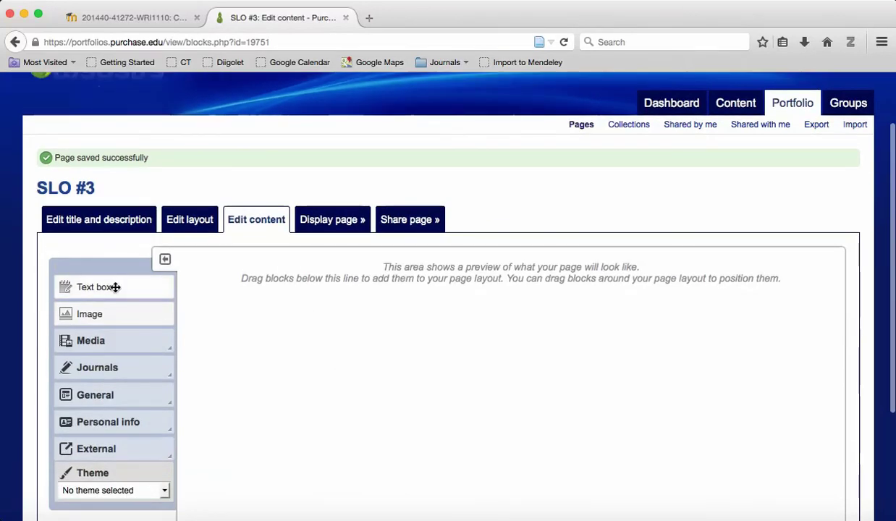
drag(115, 287, 262, 308)
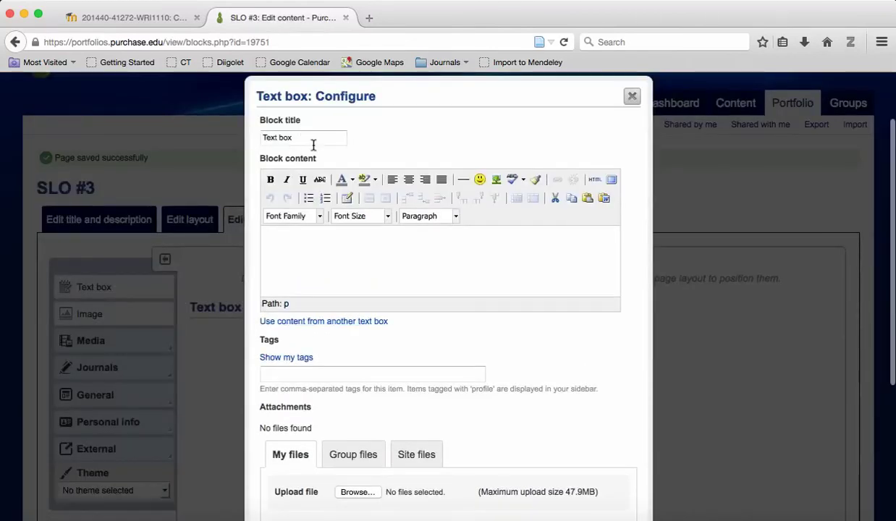
drag(315, 142, 286, 105)
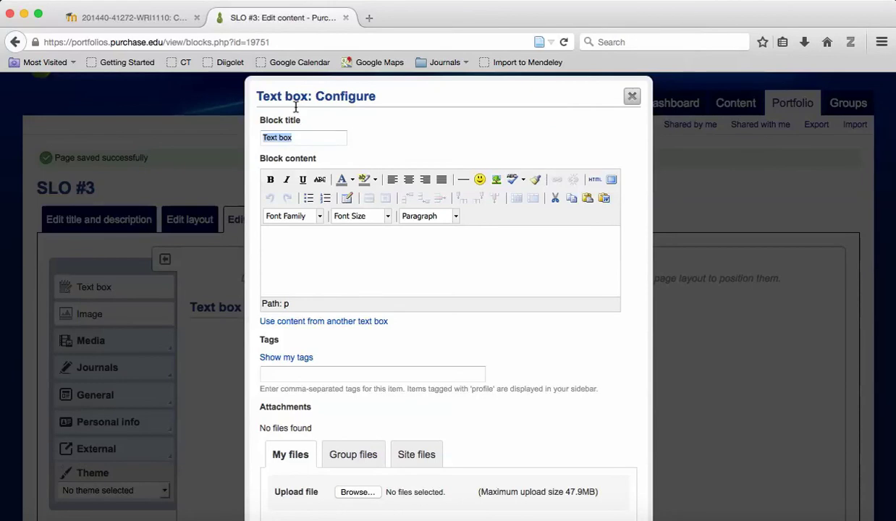
text(M)
text(jf lajlfj alfj lakj flajlf jalfj lajflaj )
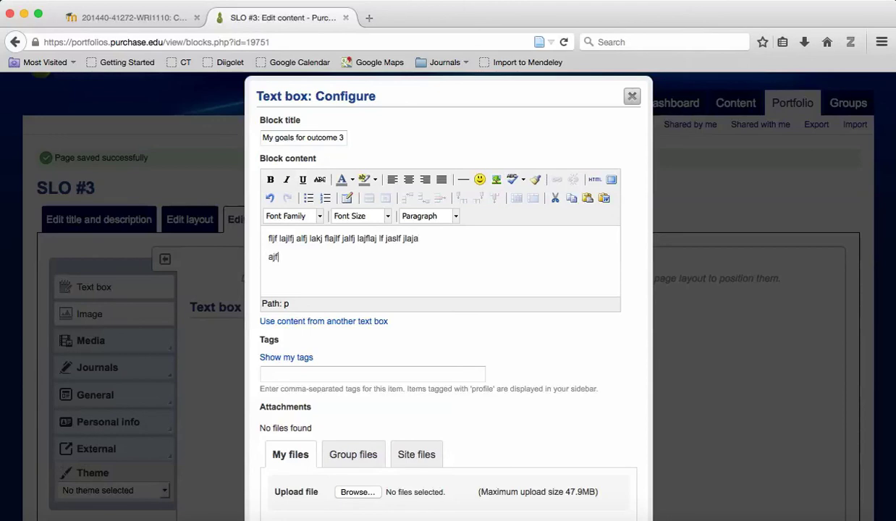
text(lf jaslf jlaja ajflajlfajlkfj alj flkasjlf ja)
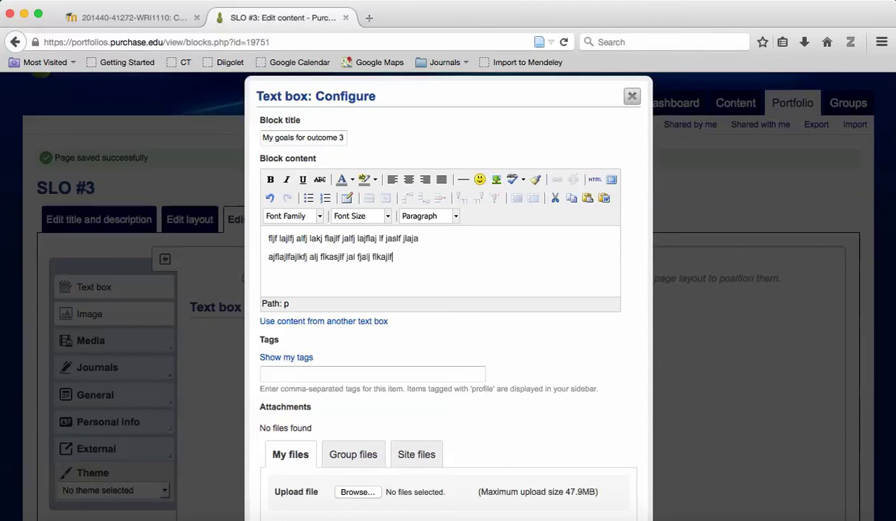
- Attach Peer Review.docx from the College Writing folder to the text box and save the block
scroll(446, 352, down, 3)
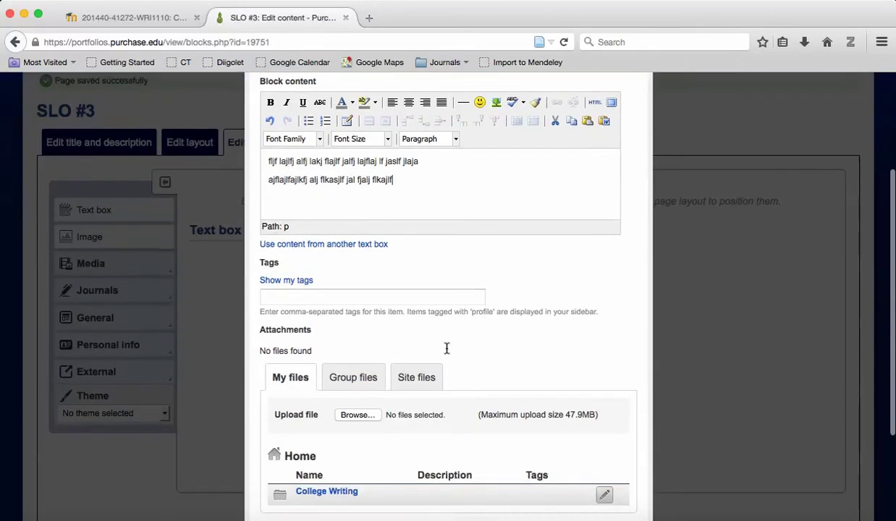
scroll(447, 353, down, 2)
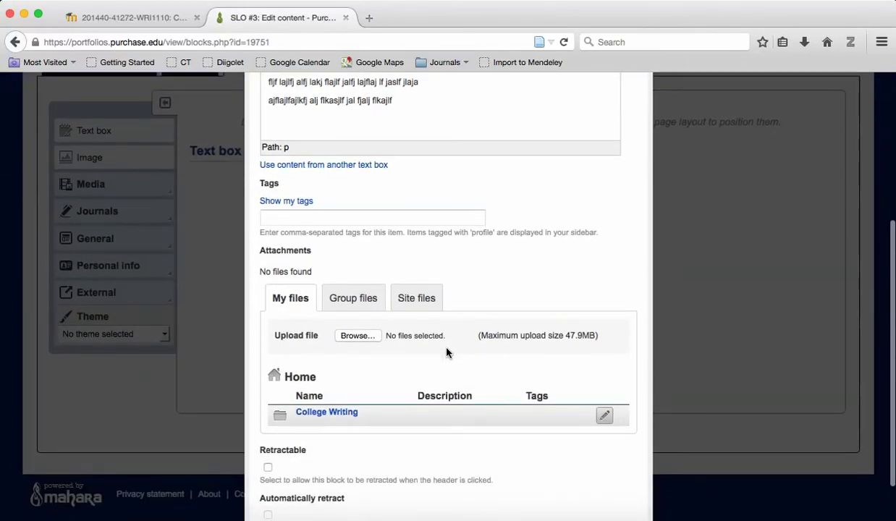
scroll(447, 352, up, 1)
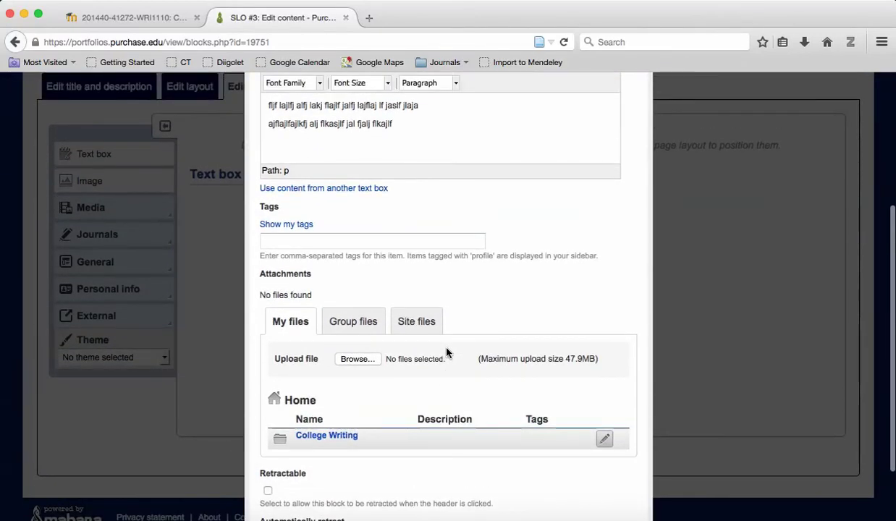
click(332, 435)
scroll(516, 358, down, 2)
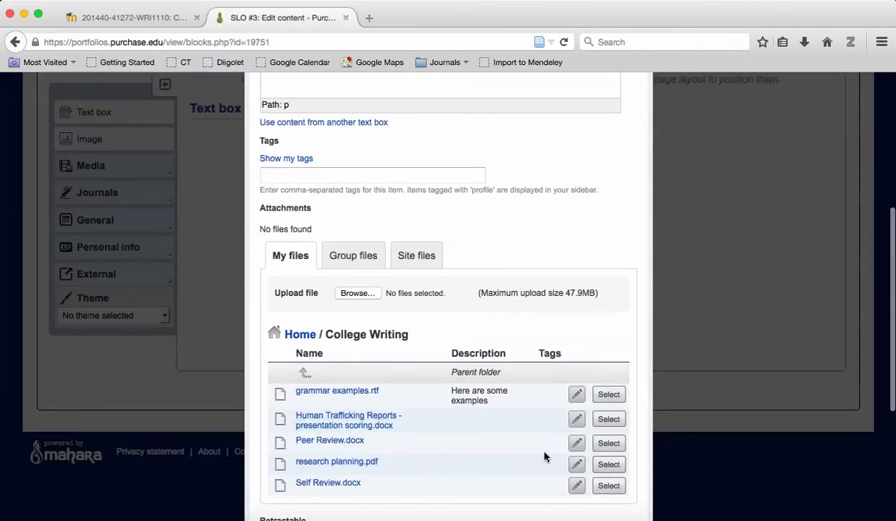
click(609, 443)
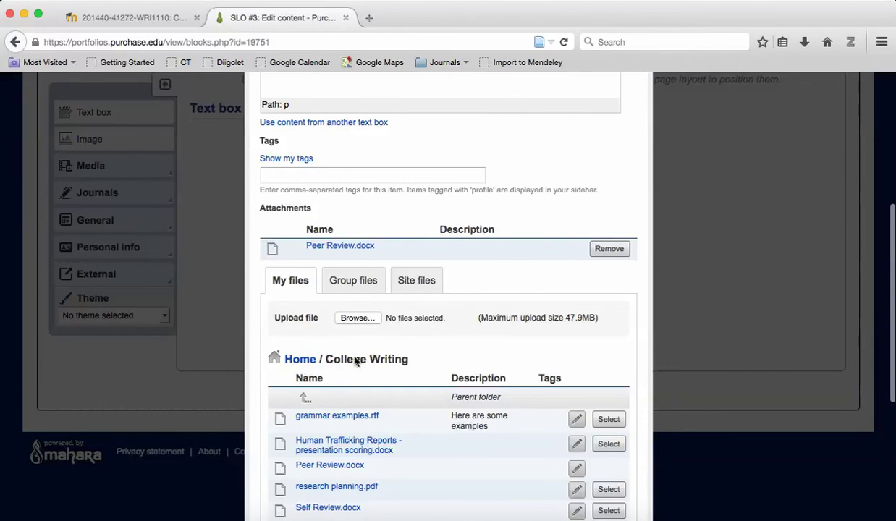
scroll(403, 342, down, 1)
scroll(402, 343, down, 2)
scroll(402, 342, up, 5)
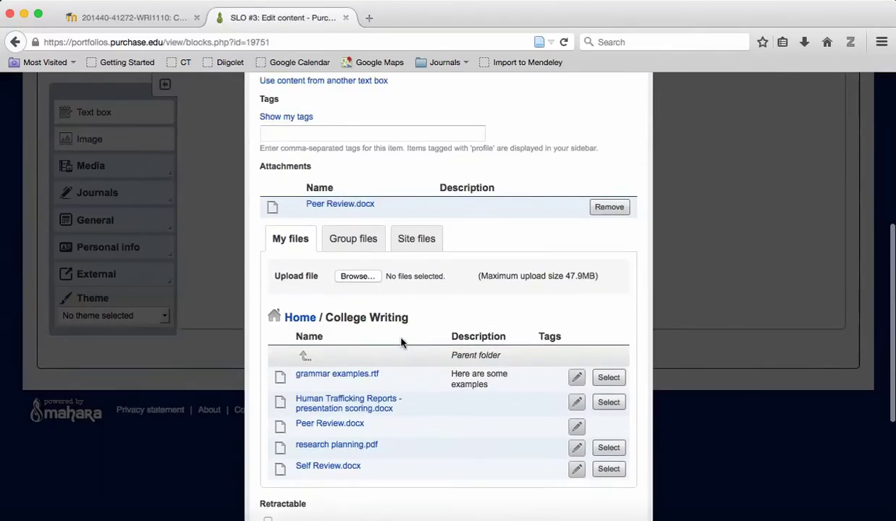
scroll(402, 343, up, 1)
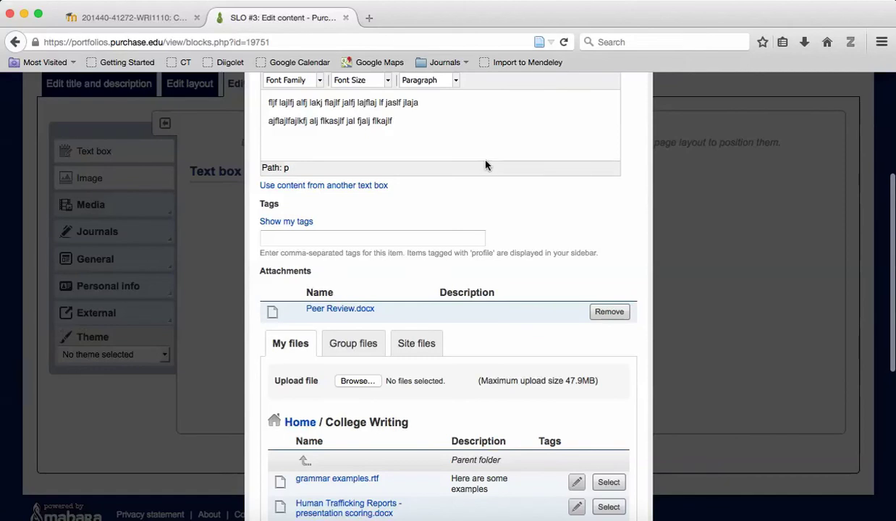
scroll(467, 199, up, 3)
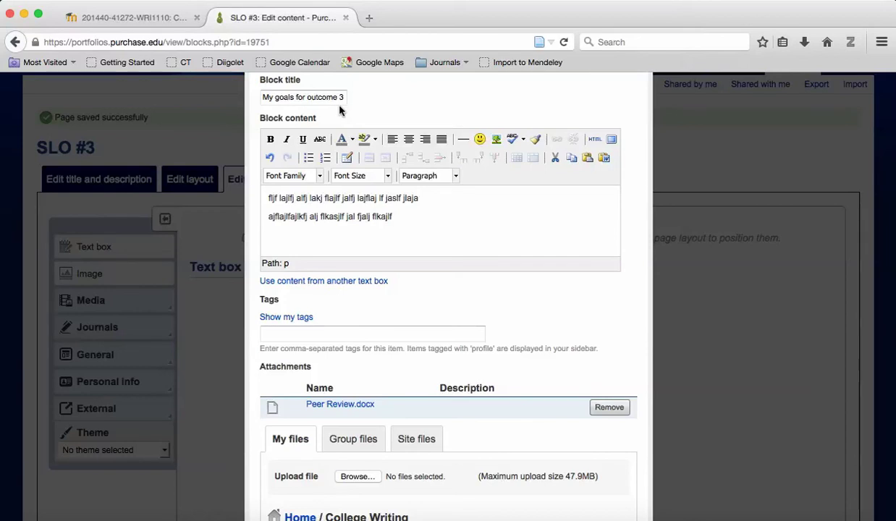
scroll(382, 114, down, 1)
scroll(380, 112, down, 5)
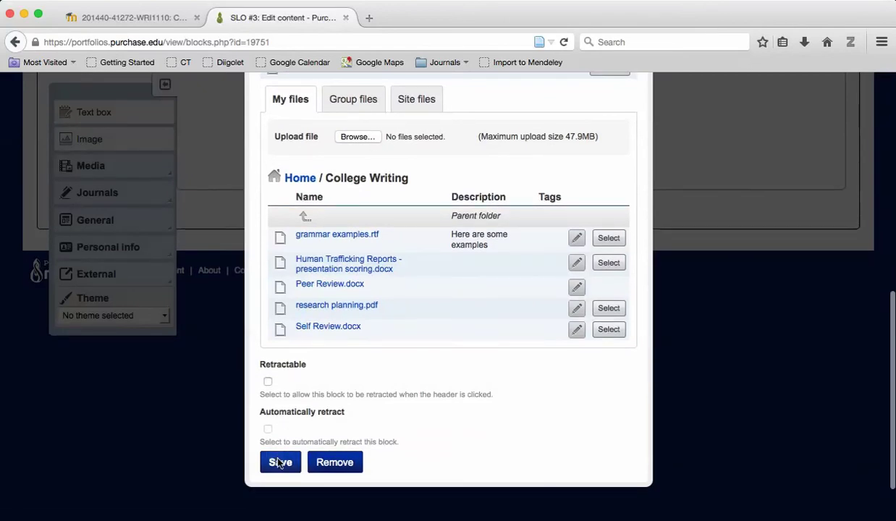
click(277, 462)
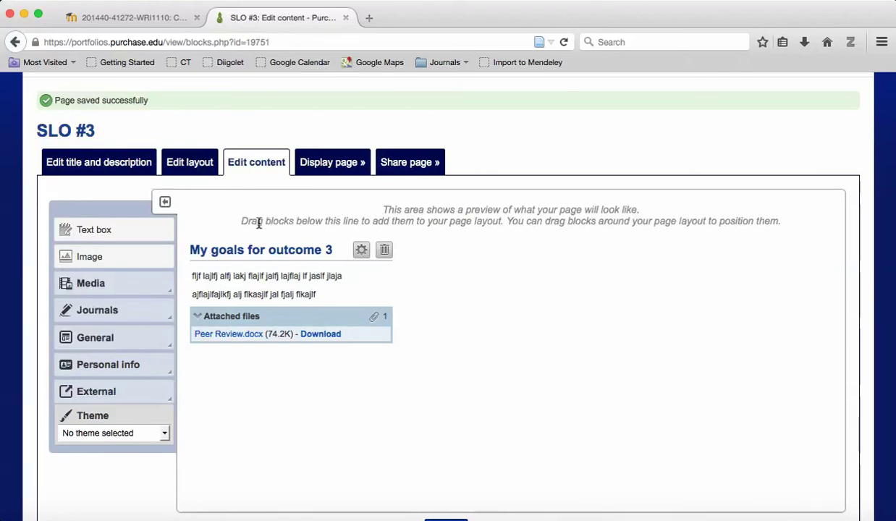
- Change the page layout to two equal columns and save it
drag(139, 229, 170, 202)
click(188, 165)
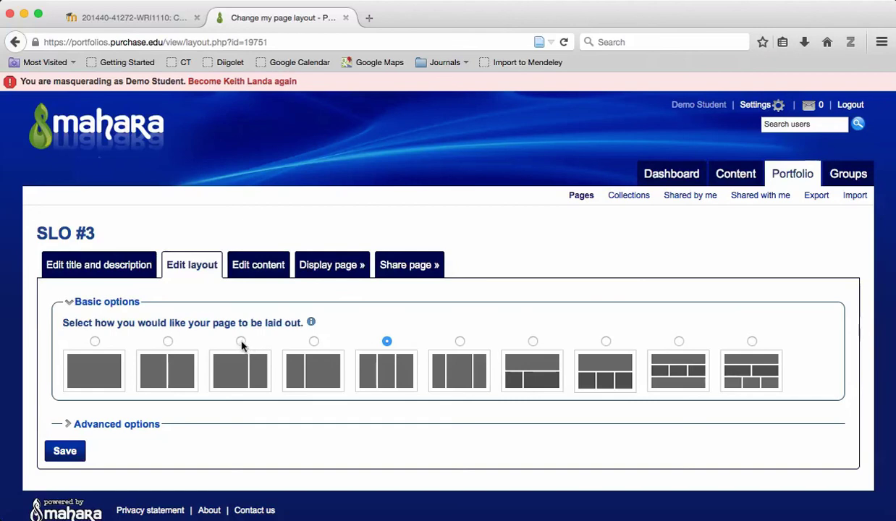
click(168, 343)
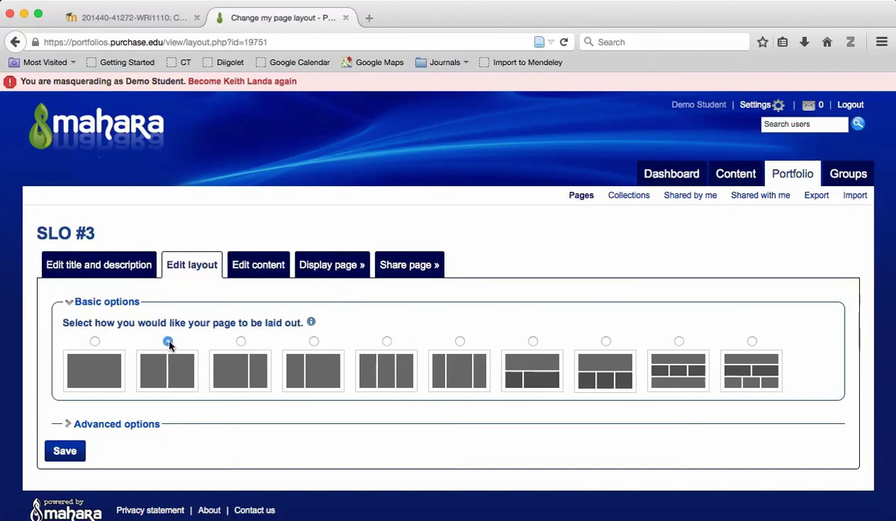
click(64, 451)
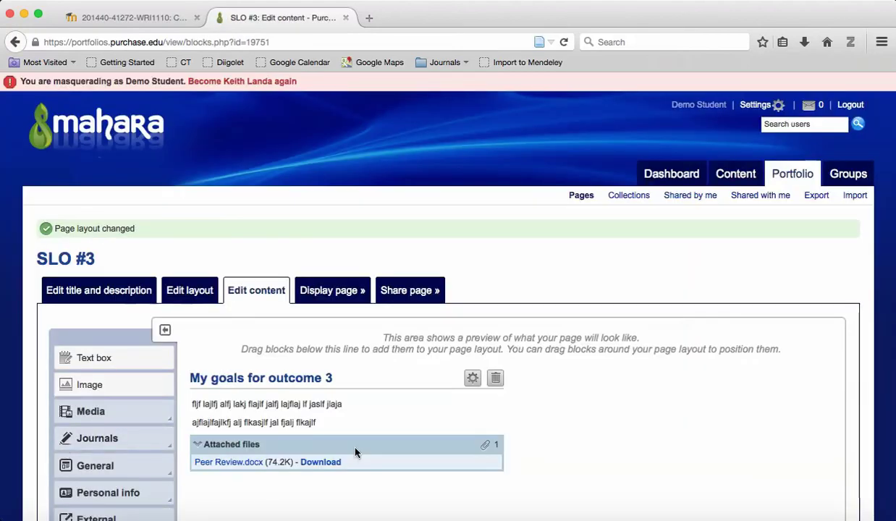
- Try to add an image block to the empty second column, opening the College Writing folder as its image source
scroll(354, 453, down, 3)
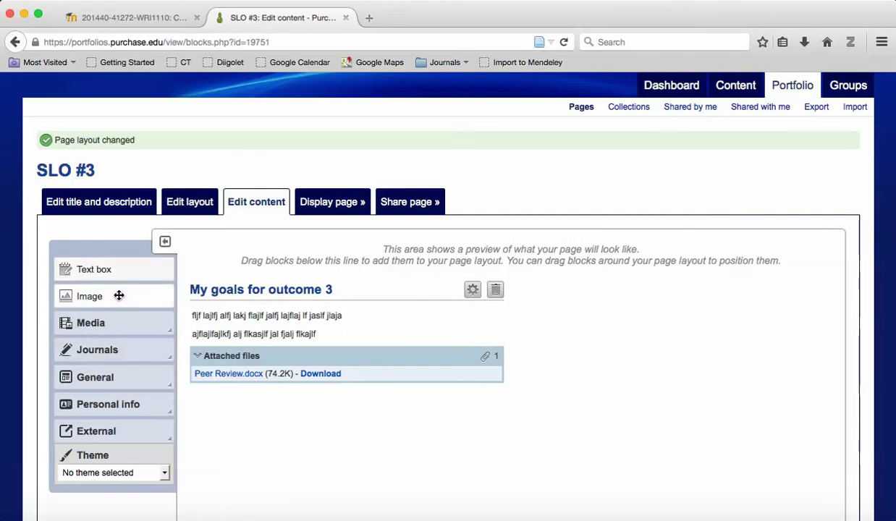
drag(119, 295, 587, 300)
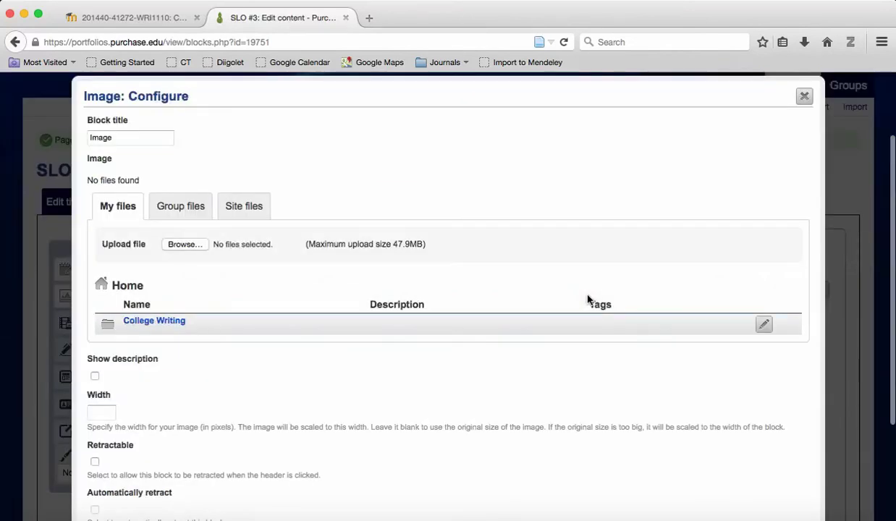
scroll(212, 294, down, 1)
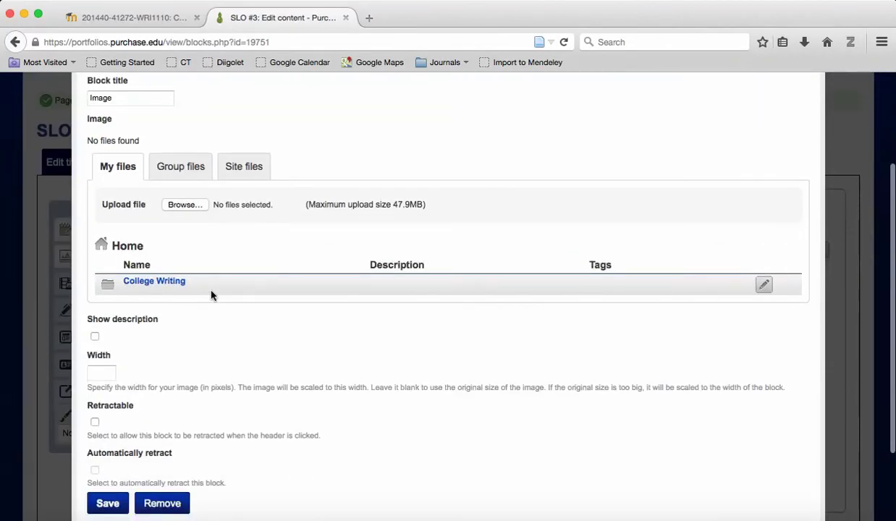
scroll(212, 295, up, 1)
scroll(212, 294, down, 2)
scroll(212, 295, up, 1)
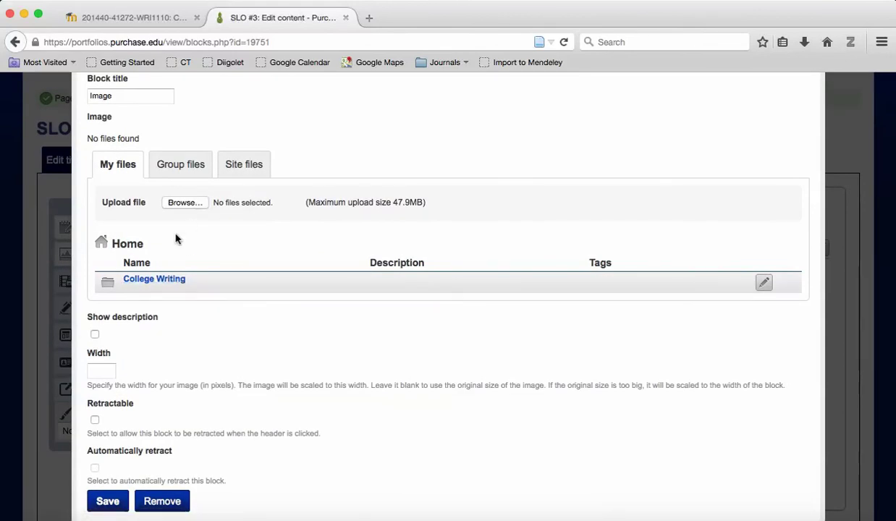
click(161, 281)
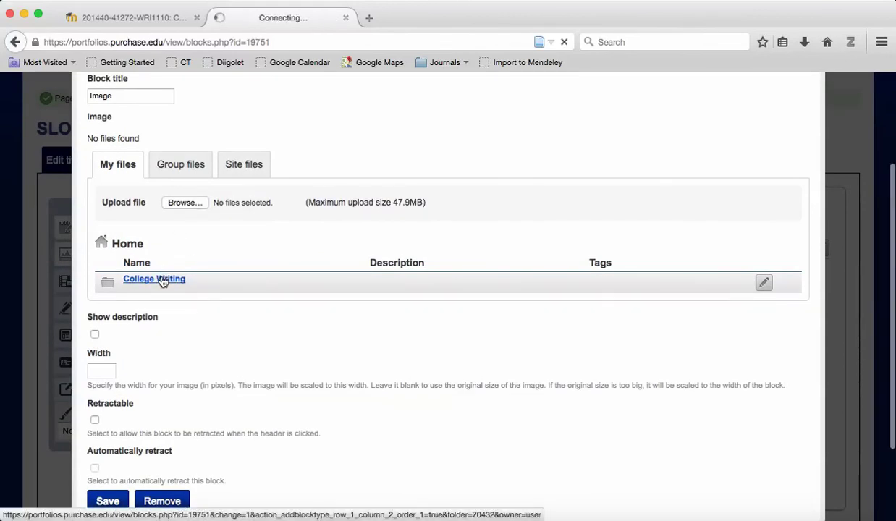
- Look through the Desktop for an image to upload to the image block and cancel the file selection
click(186, 204)
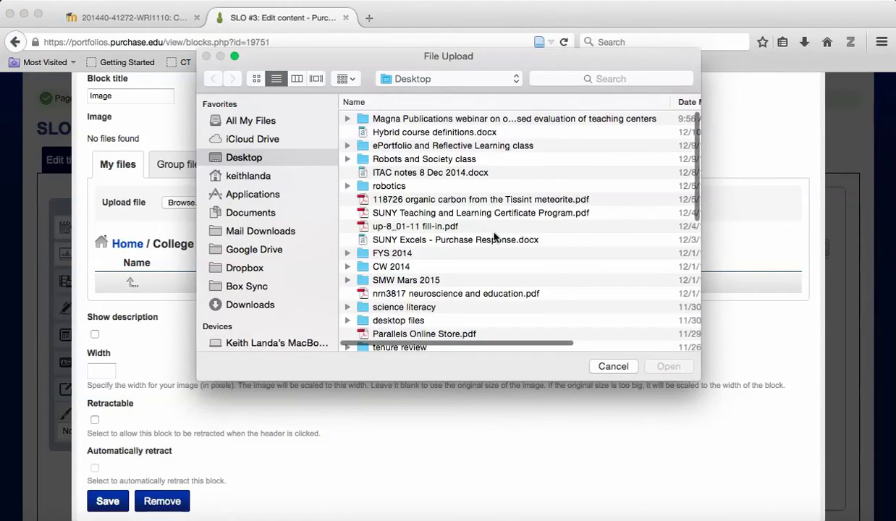
scroll(500, 239, down, 4)
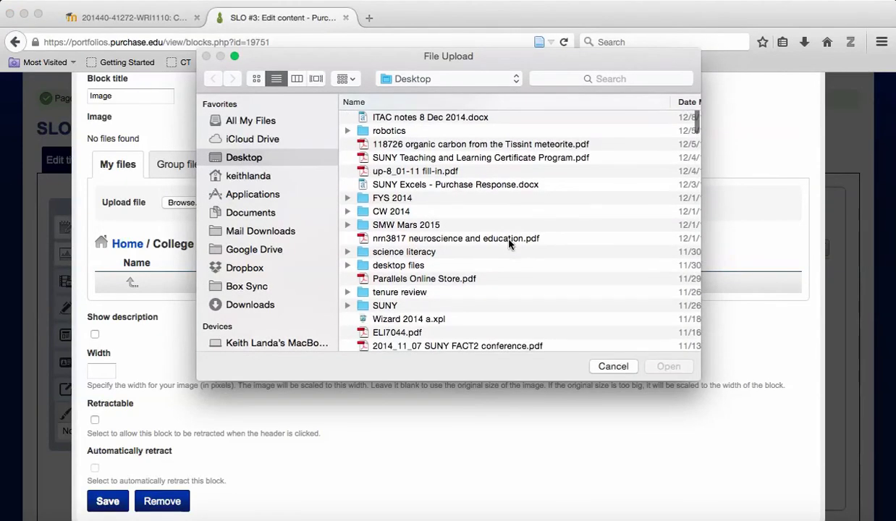
scroll(478, 254, down, 3)
scroll(478, 255, down, 8)
scroll(477, 255, down, 7)
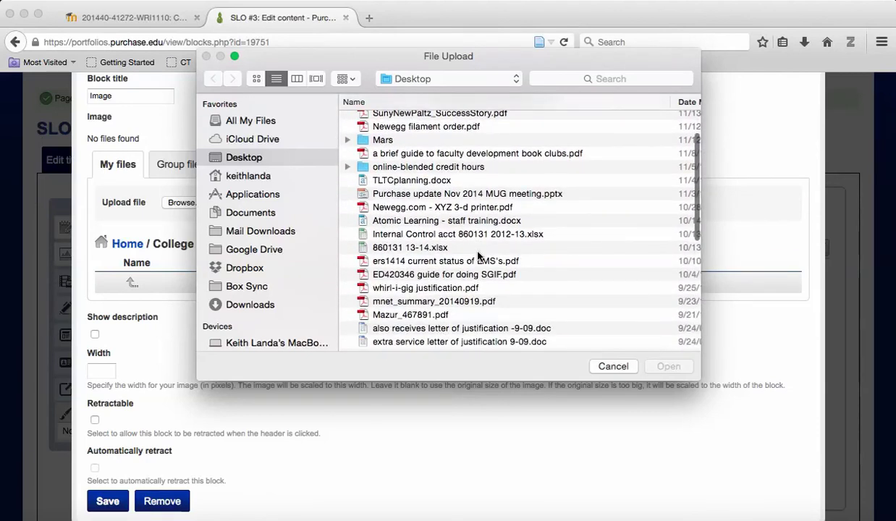
scroll(478, 255, up, 16)
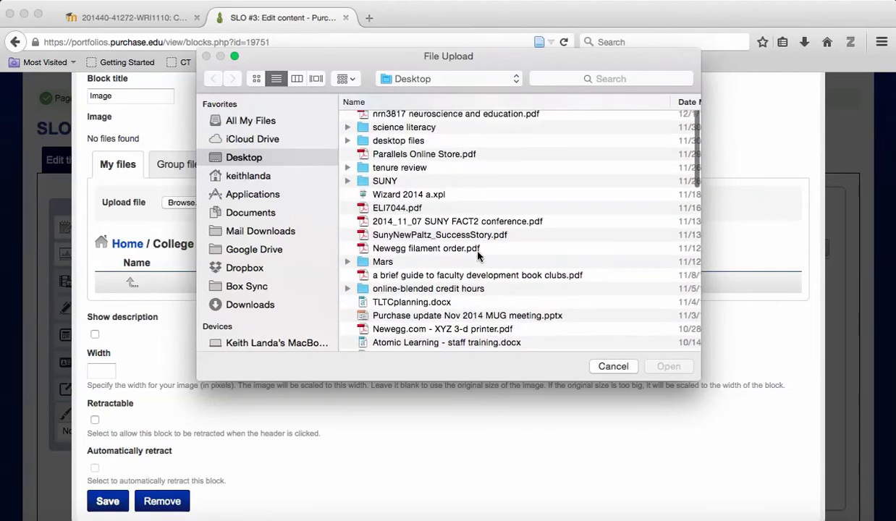
scroll(478, 255, up, 6)
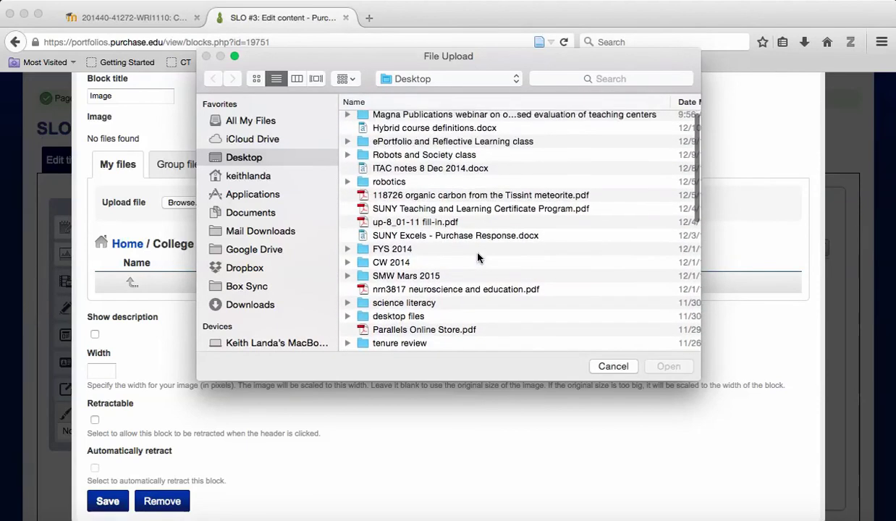
click(612, 367)
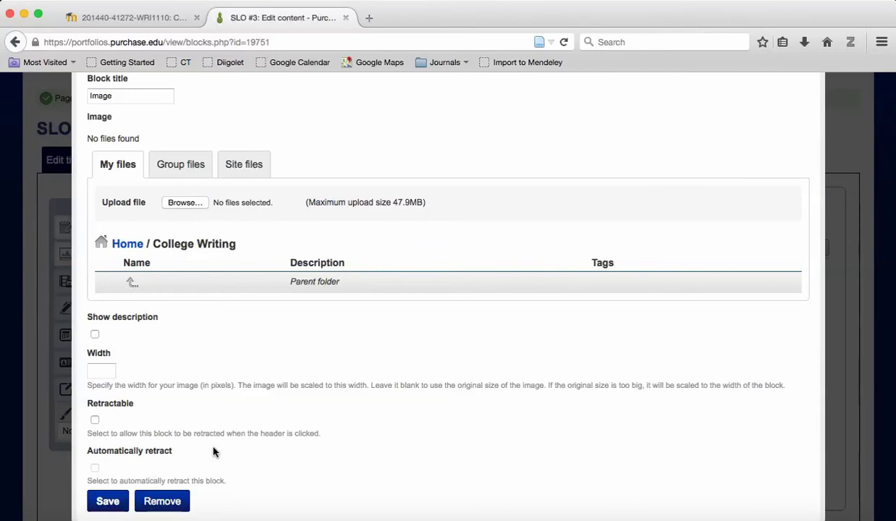
- Remove the empty image block from the page
scroll(213, 453, up, 2)
scroll(215, 450, down, 4)
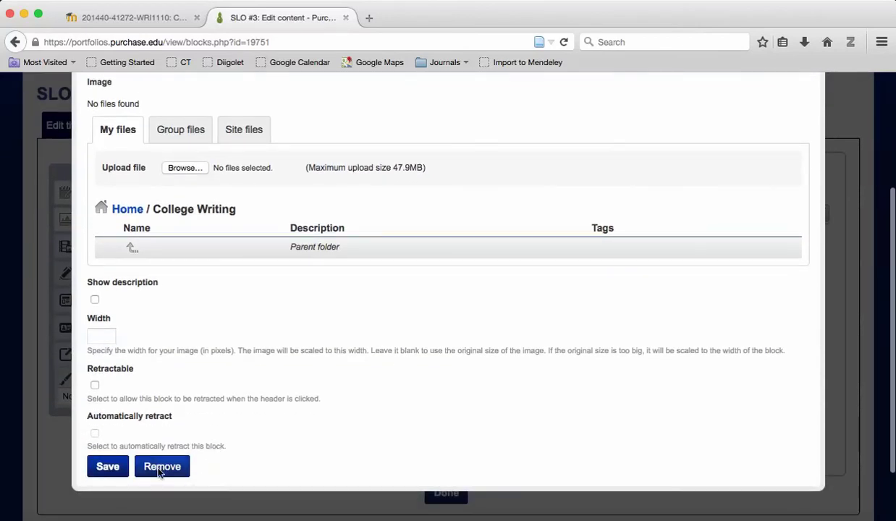
click(161, 468)
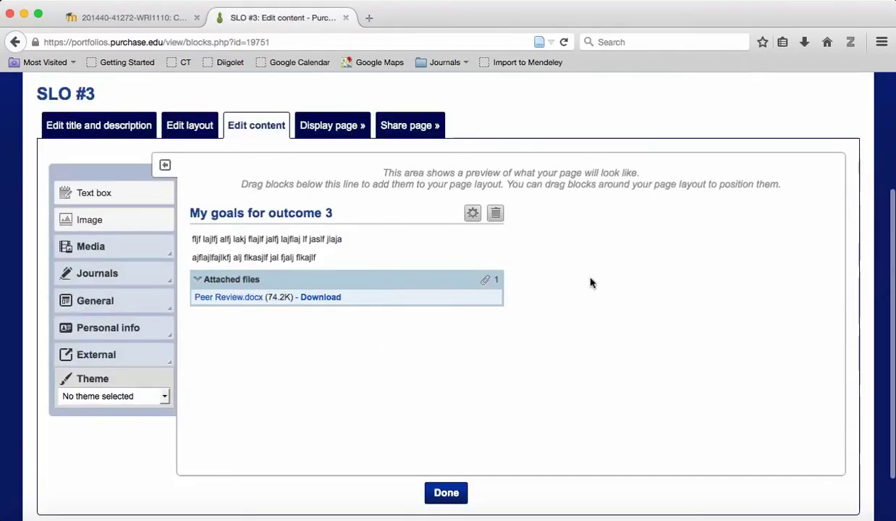
- Expand the Media block types and examine the blocks and categories available for the page
click(170, 254)
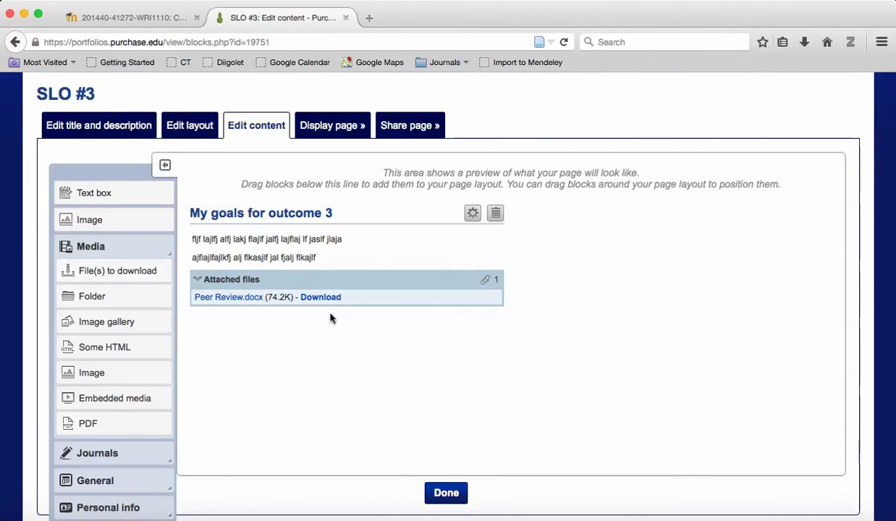
scroll(126, 294, down, 1)
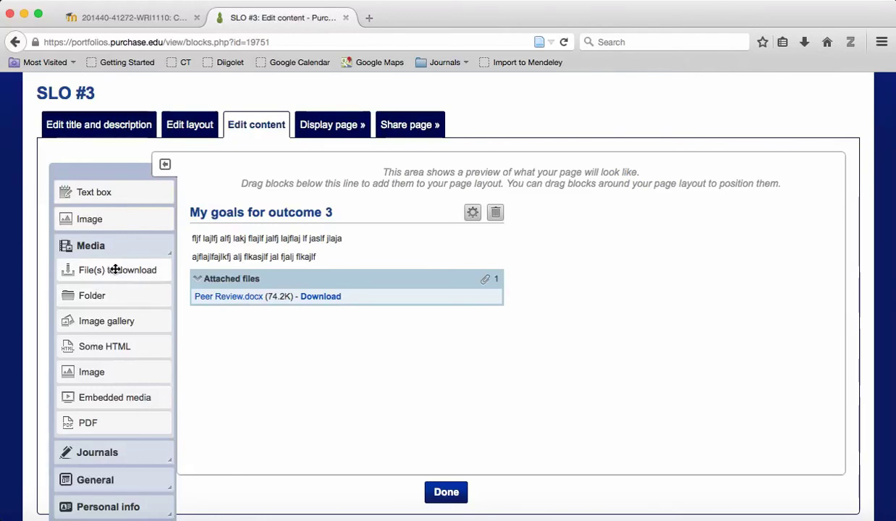
mouse_move(133, 267)
mouse_down()
mouse_move(636, 231)
mouse_move(290, 246)
mouse_move(126, 284)
mouse_up()
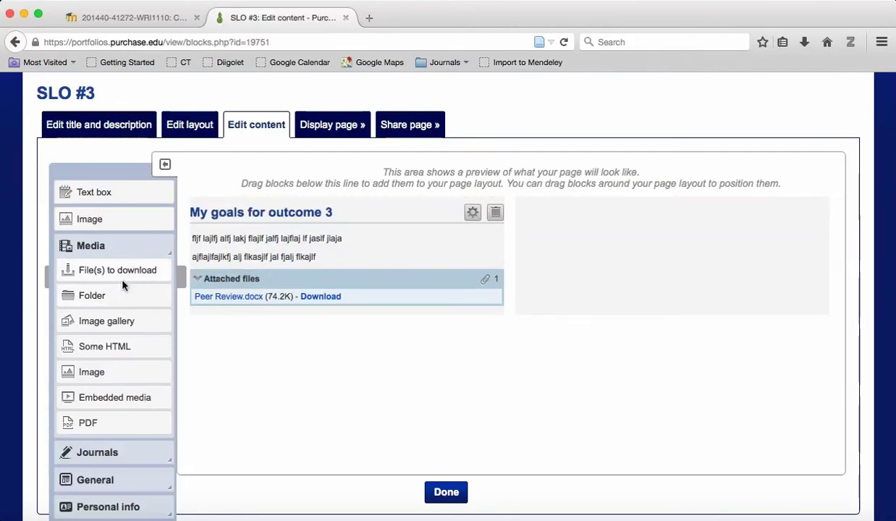
scroll(128, 416, down, 2)
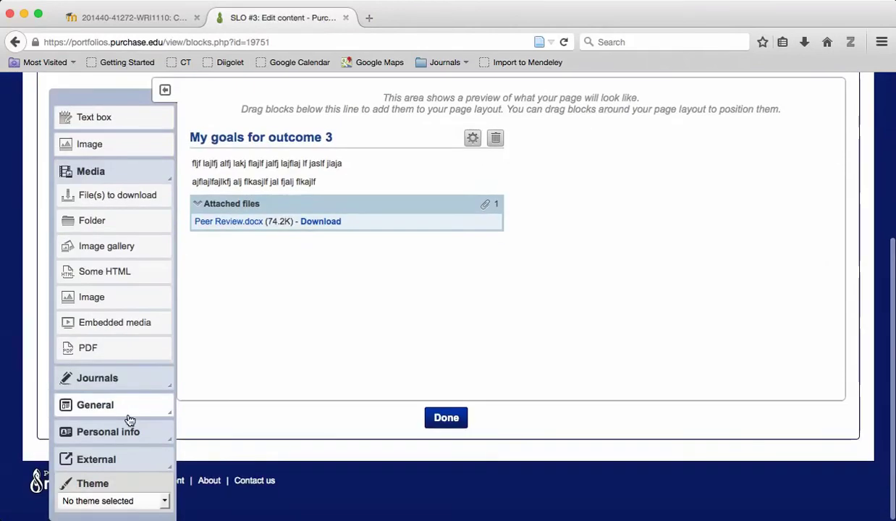
- Add a Creative Commons license block to the second column, disallowing commercial uses and allowing modifications as long as others share alike
click(172, 383)
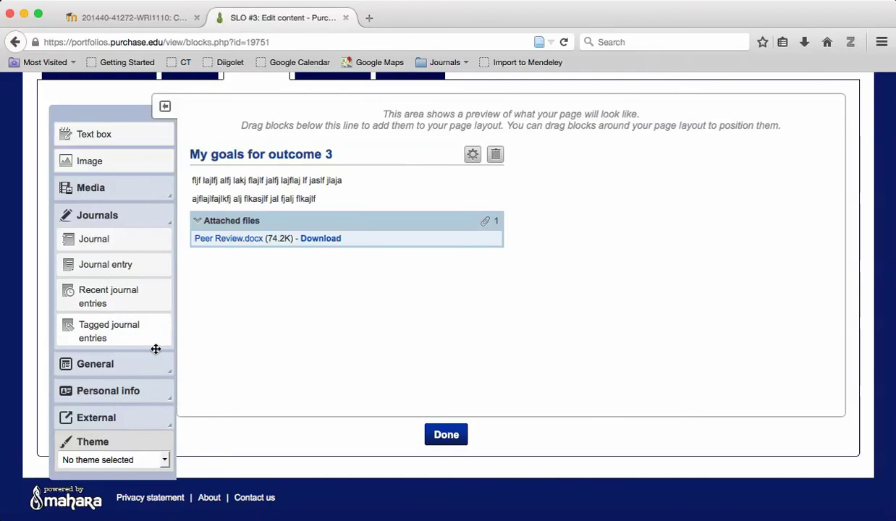
click(169, 370)
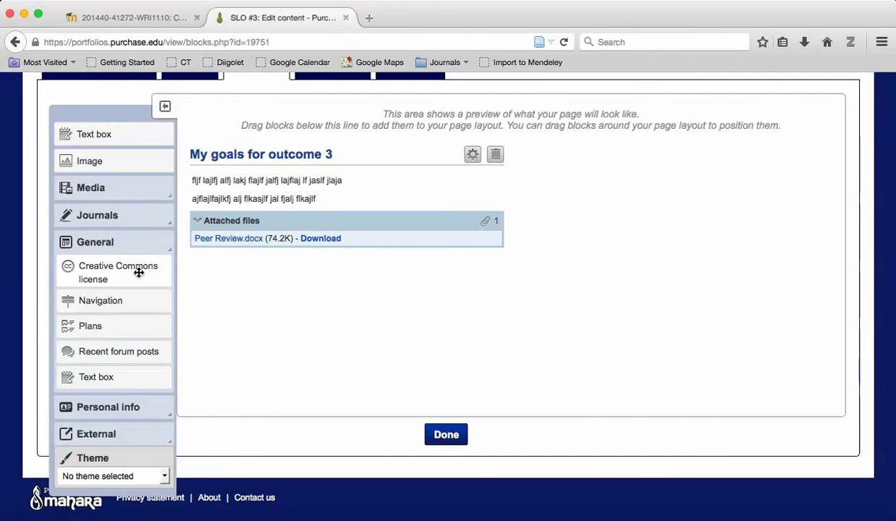
drag(138, 272, 663, 172)
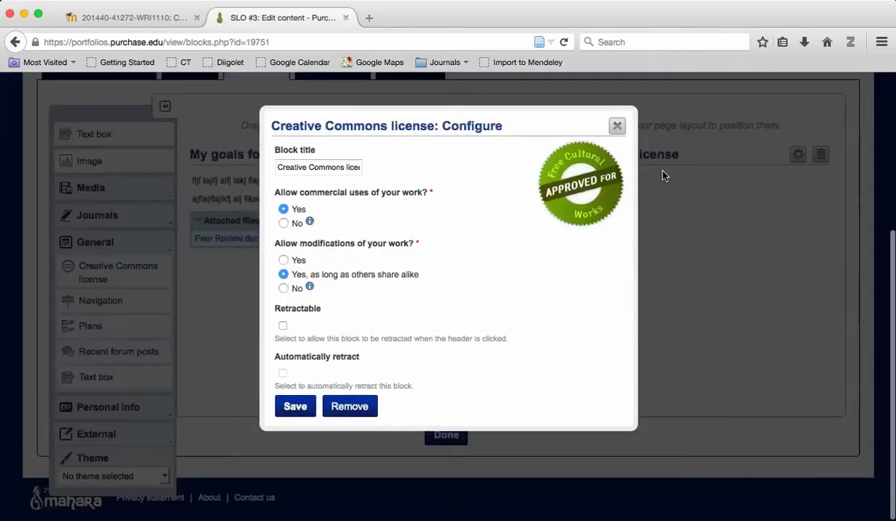
click(283, 225)
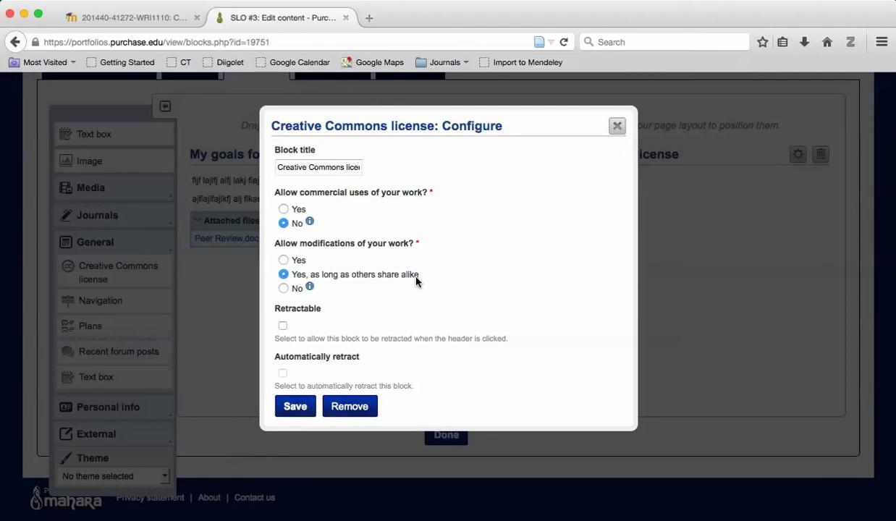
click(292, 406)
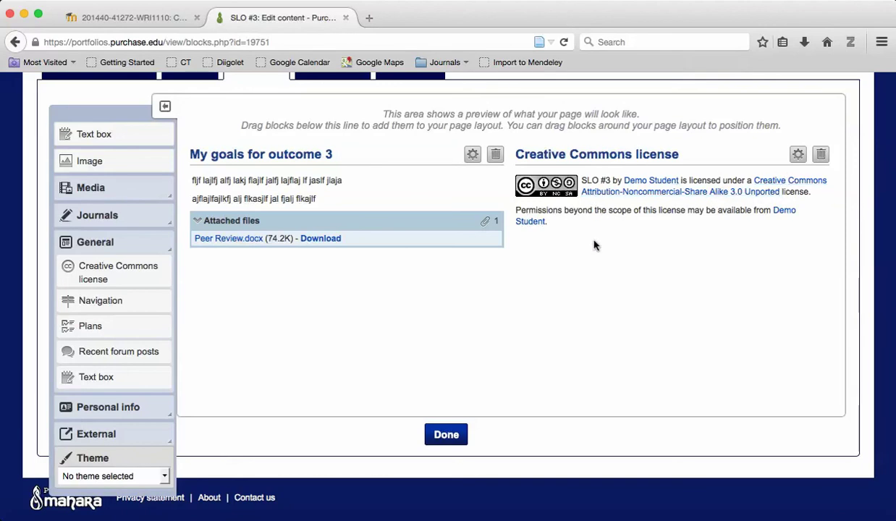
- Create a new portfolio page and title it SLO #5
scroll(594, 246, up, 5)
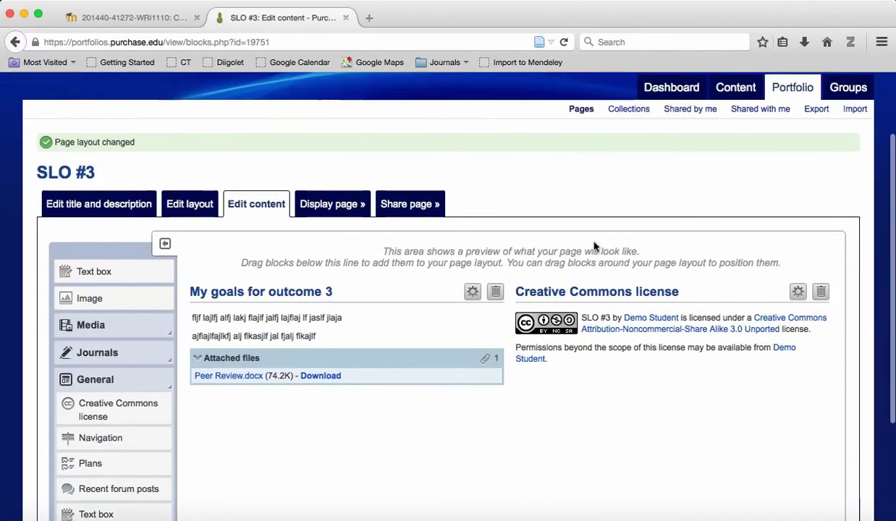
click(582, 123)
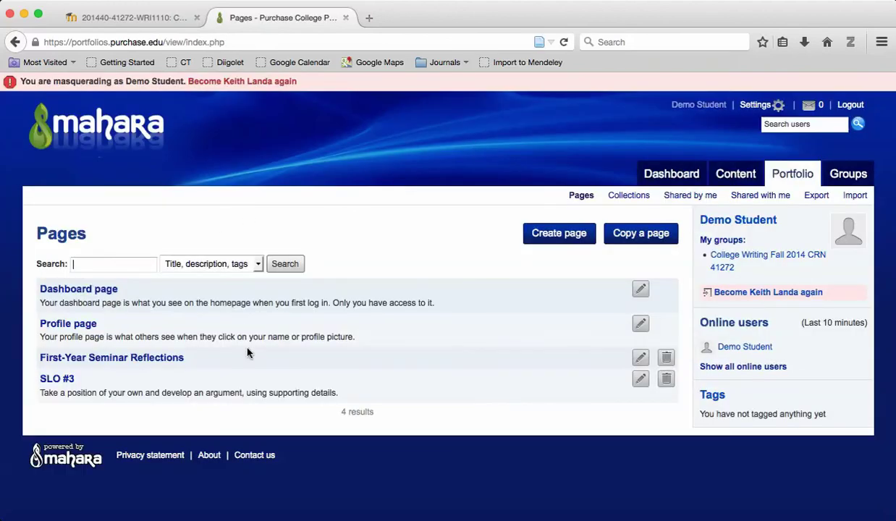
click(544, 233)
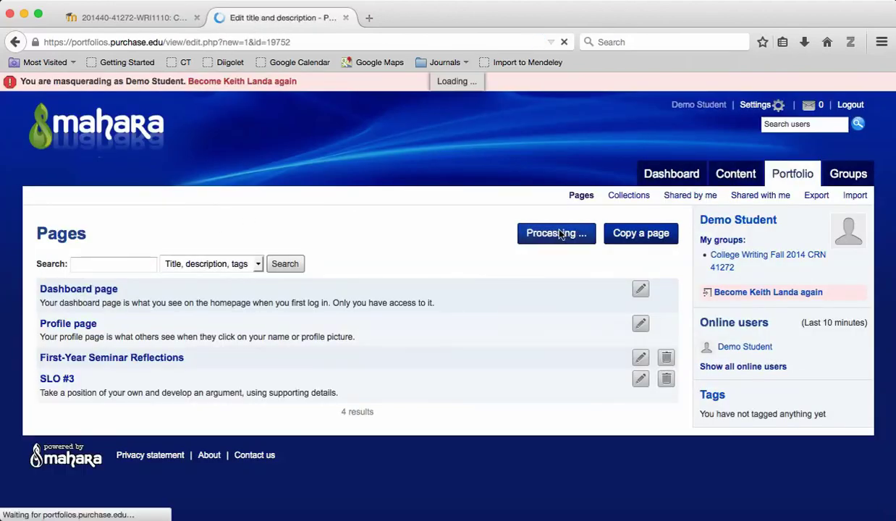
text(SLO #5)
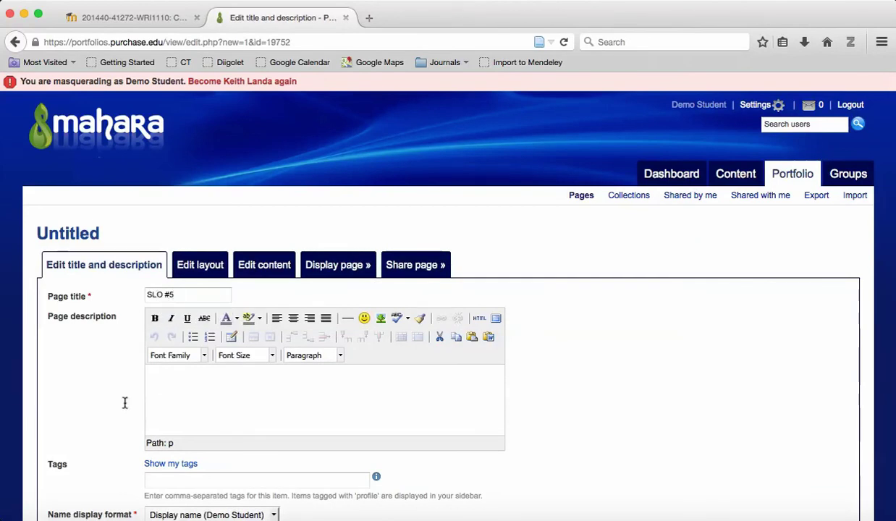
- Copy learning outcome 5, "Demonstrate the ability to revise and improve your papers.", from the Moodle course page into the page description and save
click(121, 22)
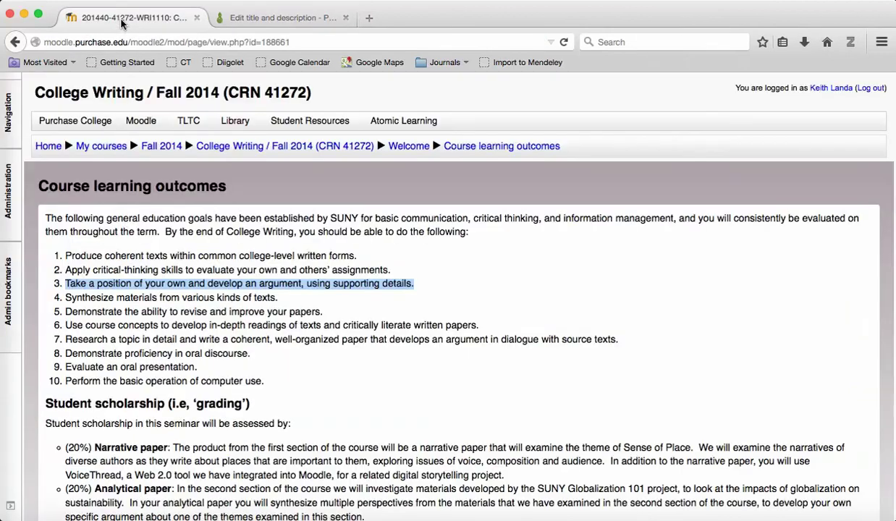
drag(65, 313, 318, 310)
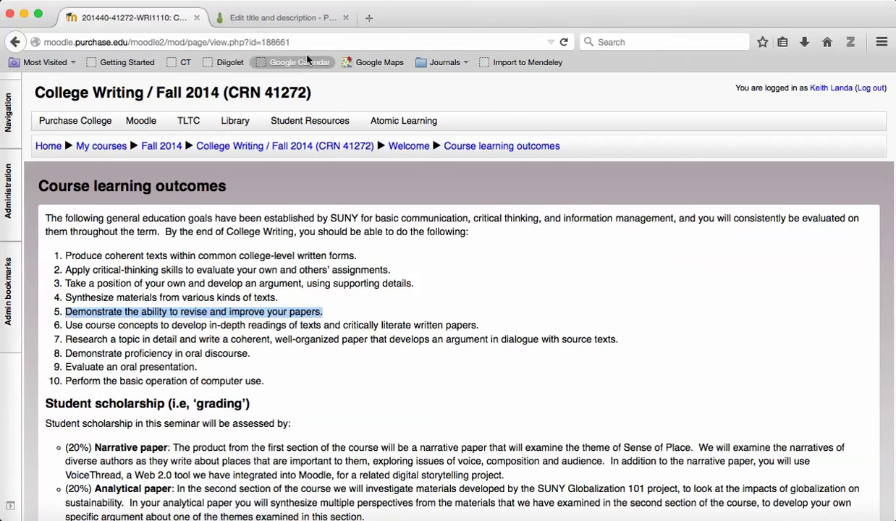
click(296, 21)
click(280, 390)
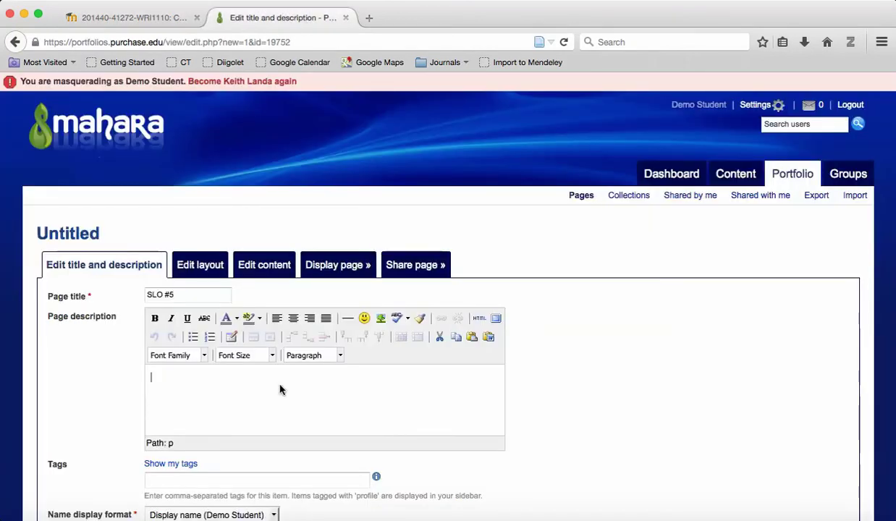
text(Demonstrate the ability to revise and improve your papers.)
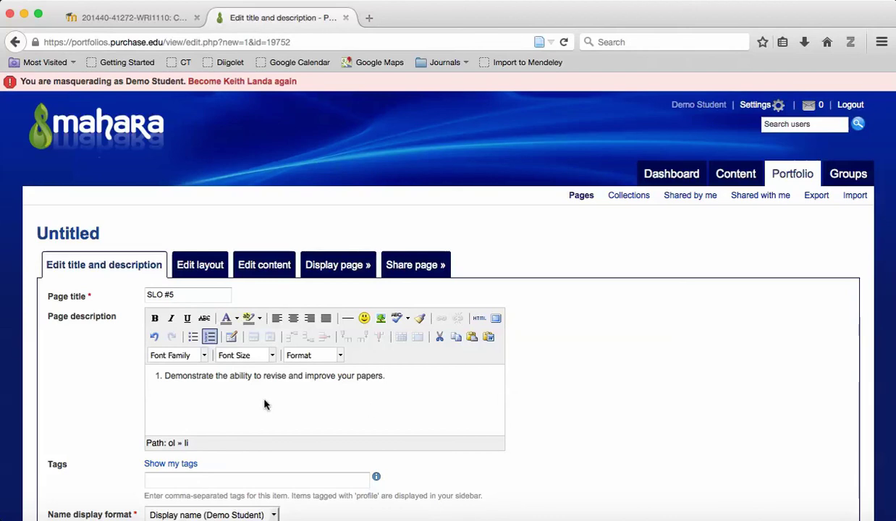
scroll(496, 448, down, 3)
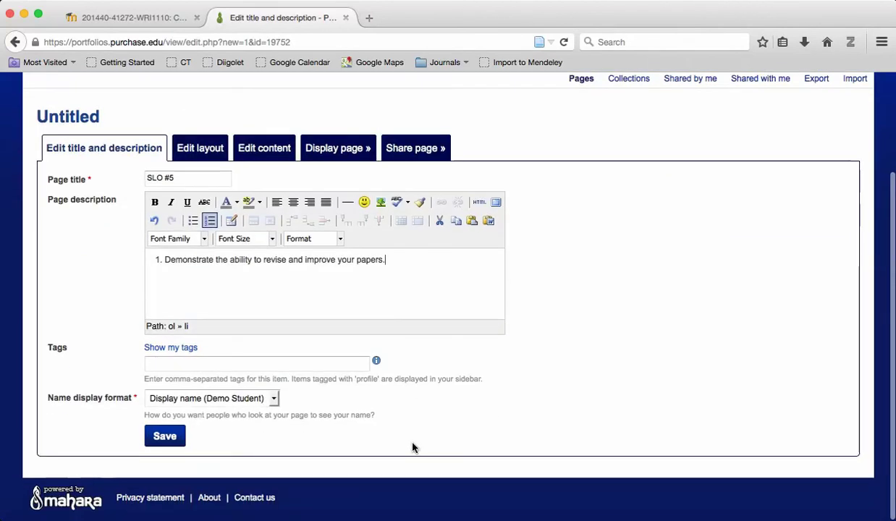
click(168, 435)
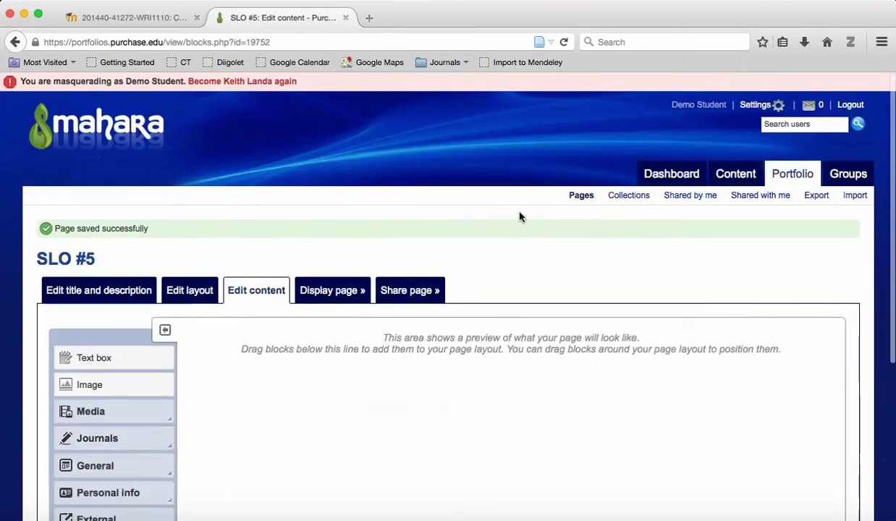
- Create another portfolio page and title it SLO #7
click(581, 197)
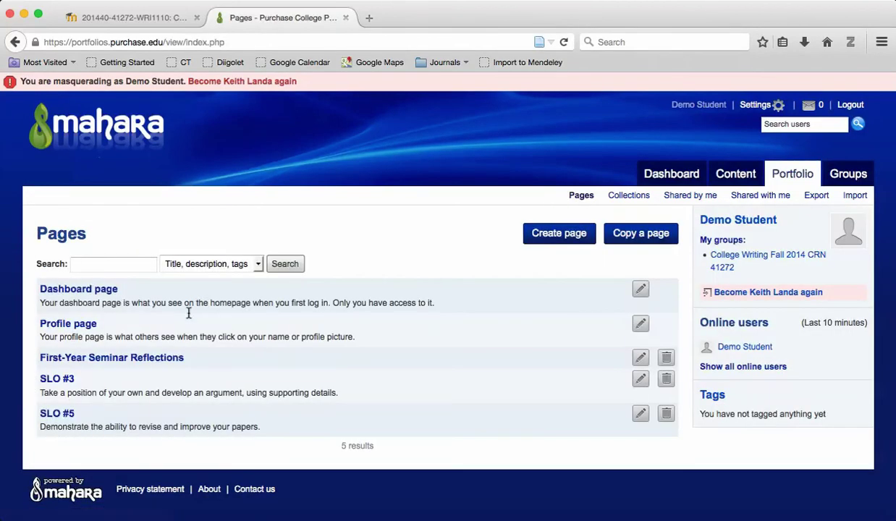
click(532, 232)
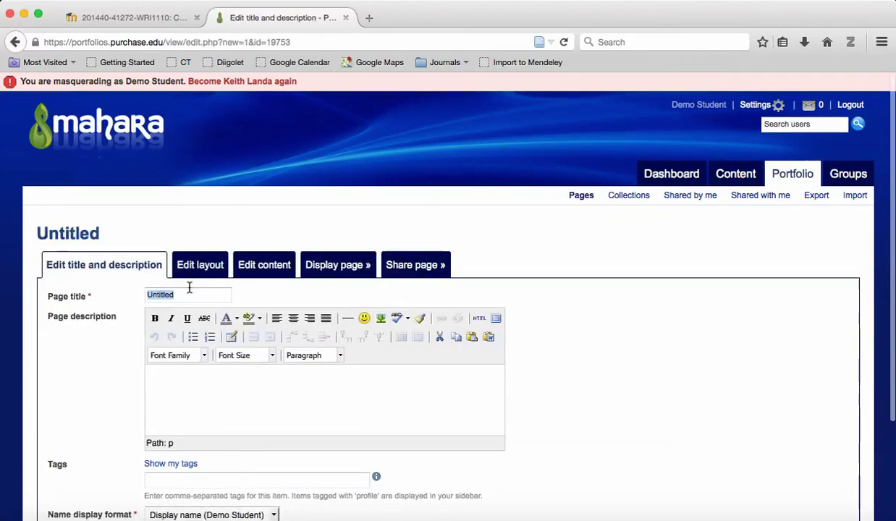
text(SLO #7)
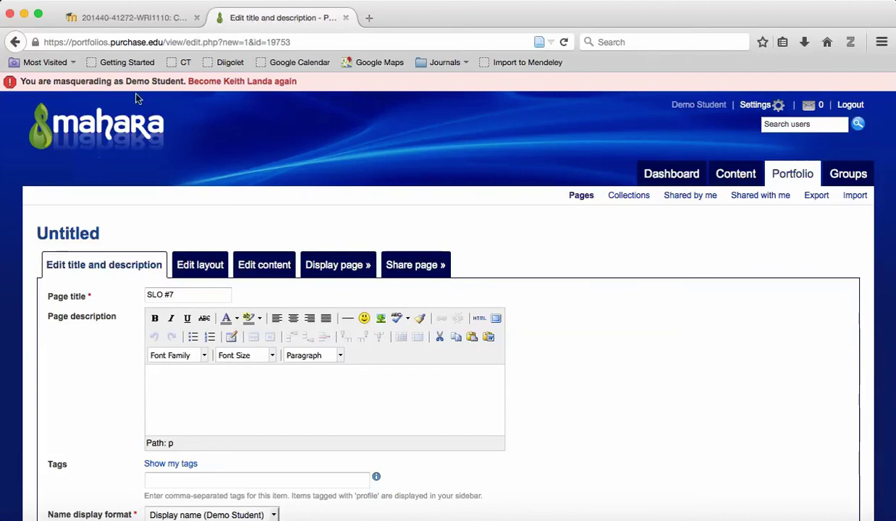
- Copy learning outcome 7, about researching a topic and writing a well-organized paper, from the Moodle course page into the page description and save
click(133, 18)
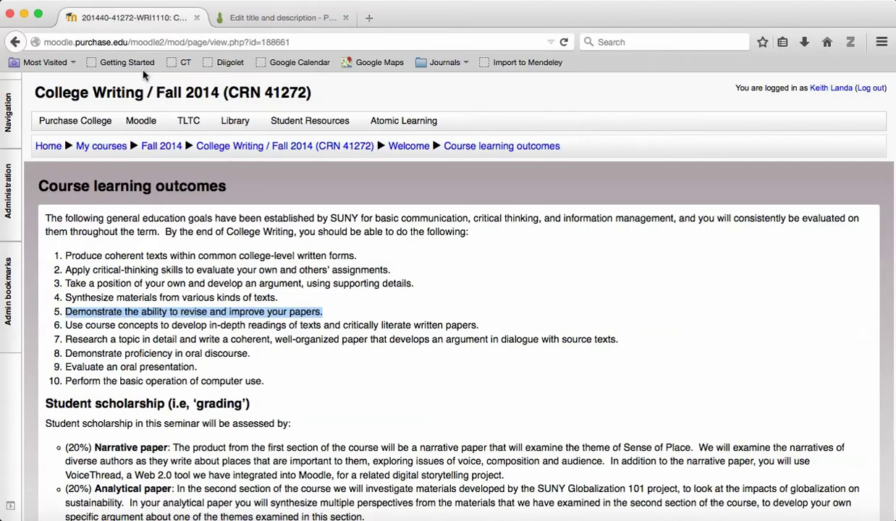
drag(66, 340, 617, 340)
key(super+c)
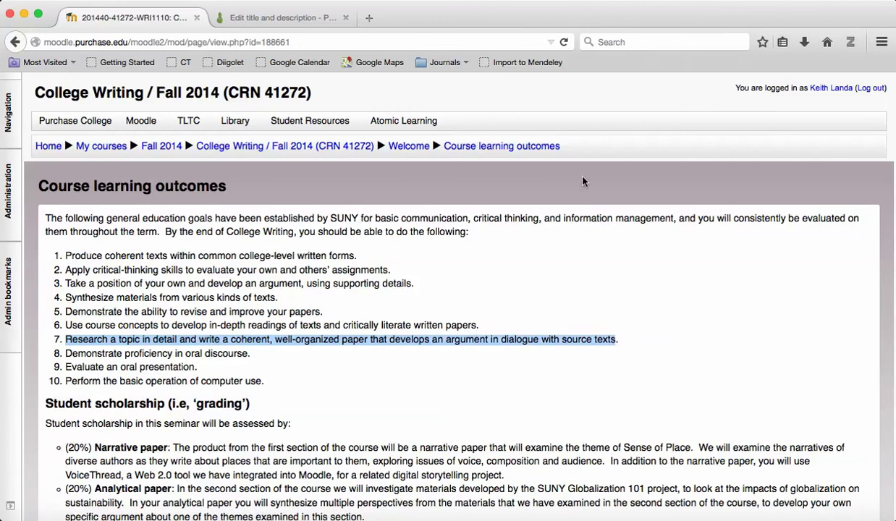
click(275, 17)
click(259, 398)
key(super+v)
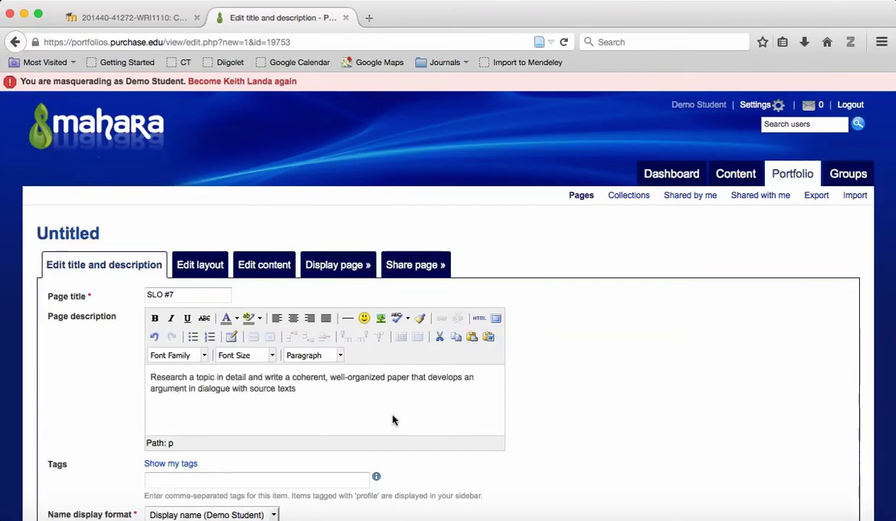
scroll(394, 419, down, 3)
click(164, 435)
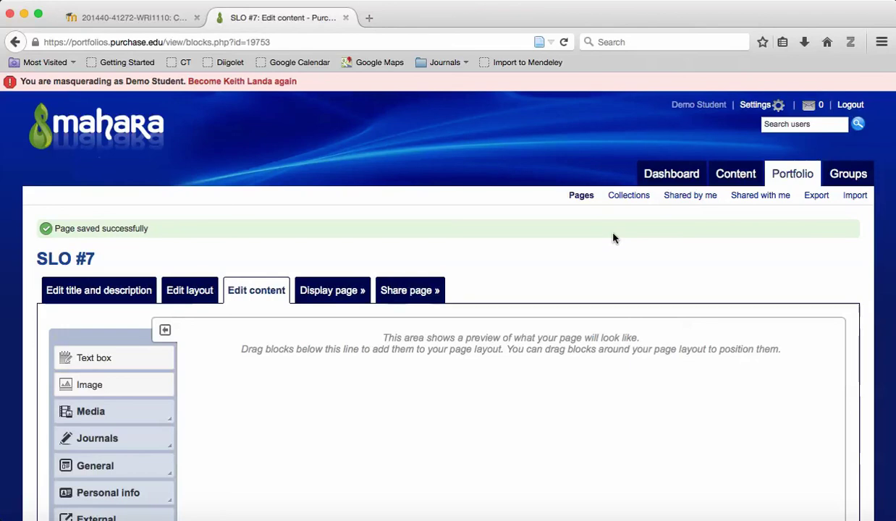
- Create a collection named with the student's display name followed by "College Writing Portfolio" and continue to its page selection
click(630, 200)
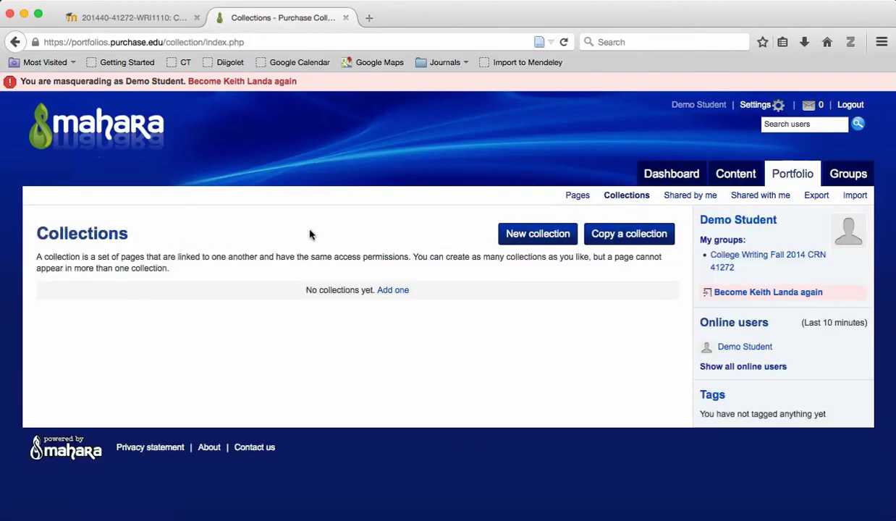
click(540, 236)
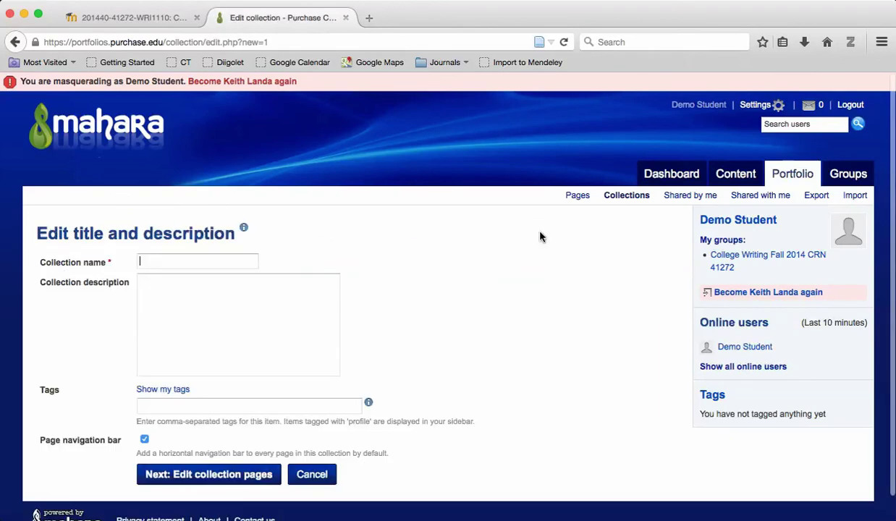
text(My)
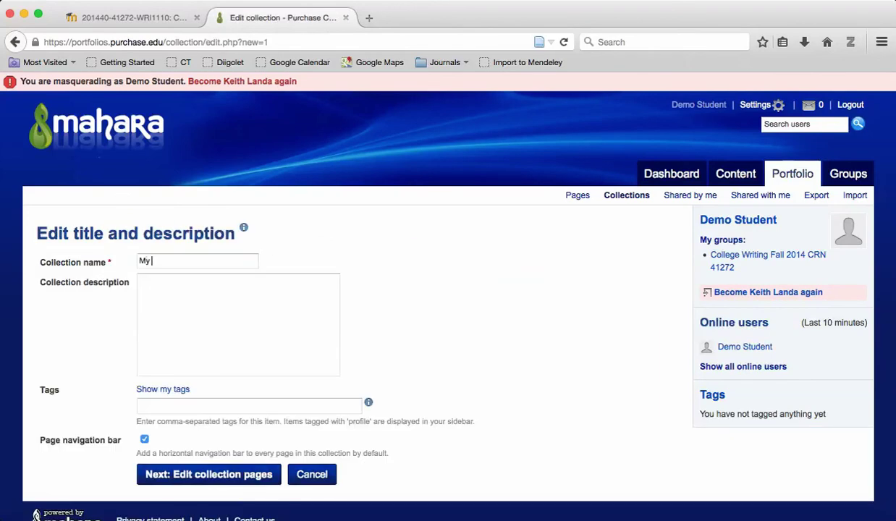
text(Demo Student's Coll)
text(ege Writing)
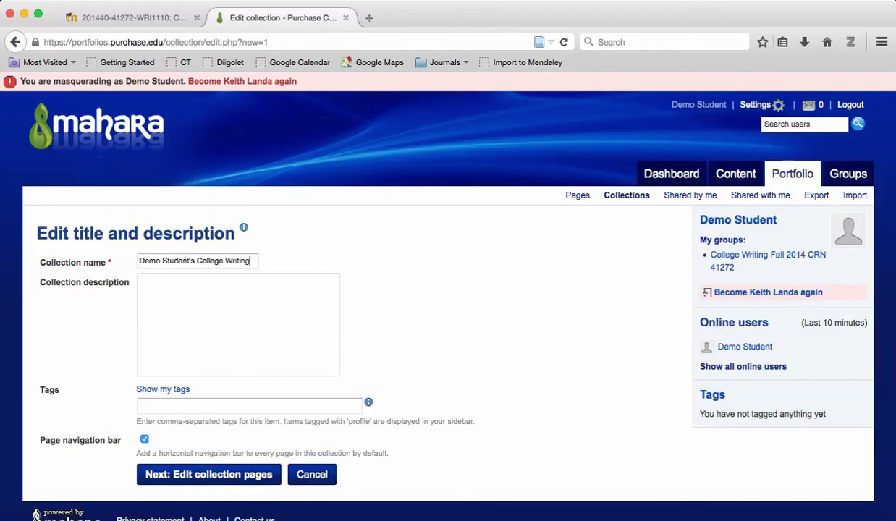
text( Portfolio)
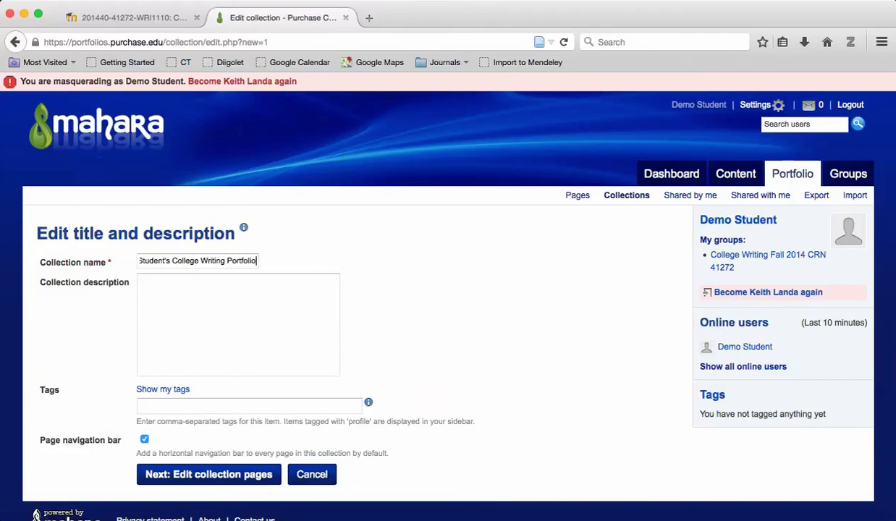
click(192, 475)
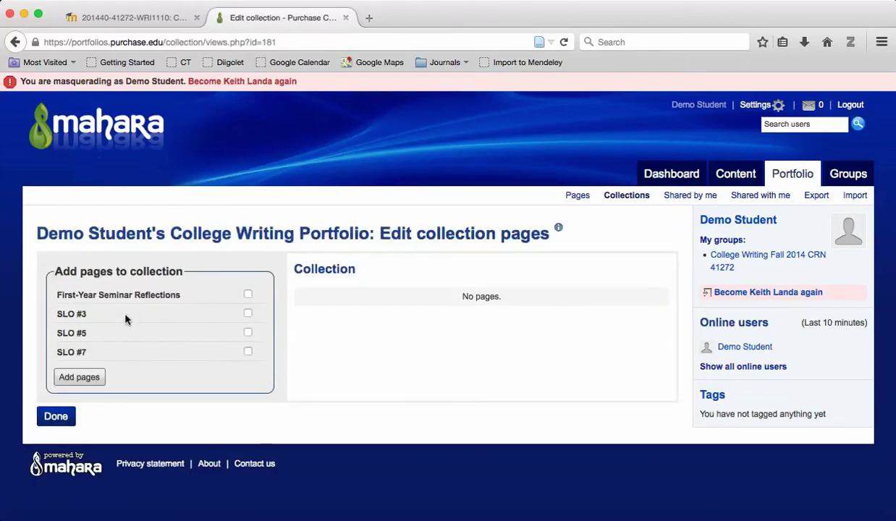
- Add the SLO #3, SLO #5 and SLO #7 pages to the collection
click(246, 313)
click(248, 333)
click(248, 352)
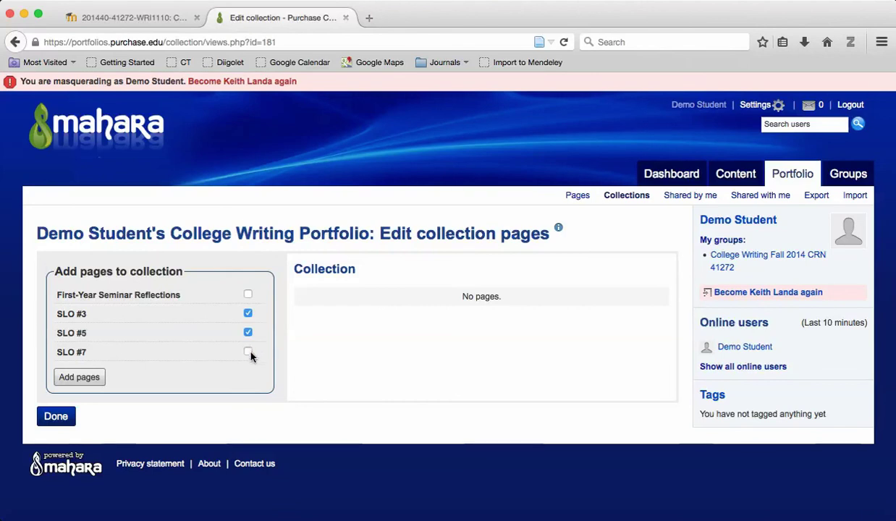
click(87, 377)
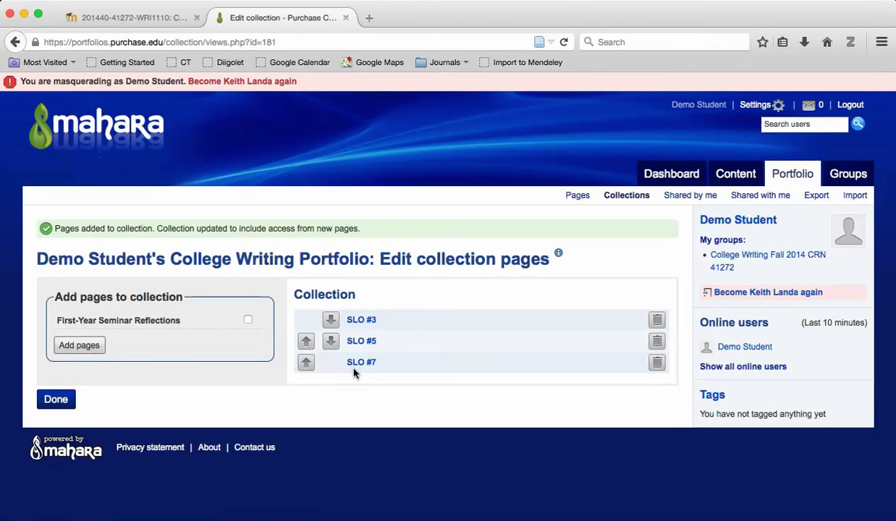
- Reorder the collection's pages to SLO #7, SLO #3, SLO #5 and open the finished collection for viewing
click(306, 364)
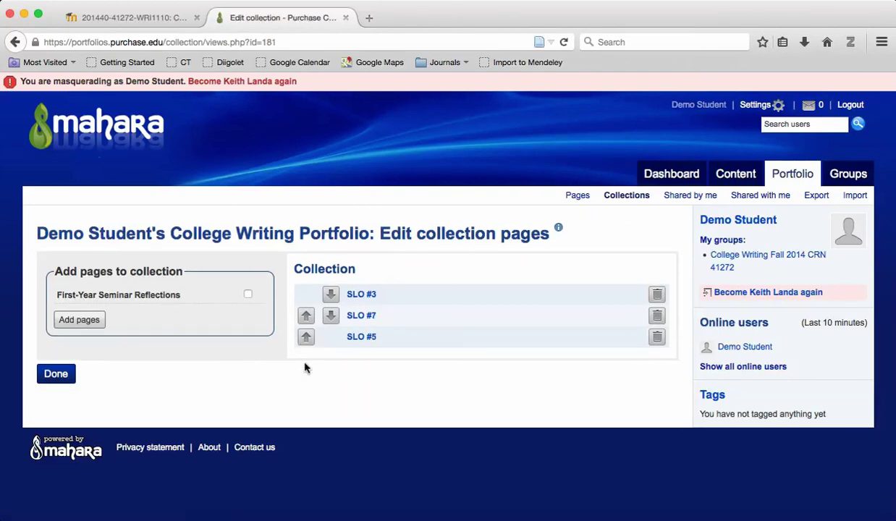
click(307, 320)
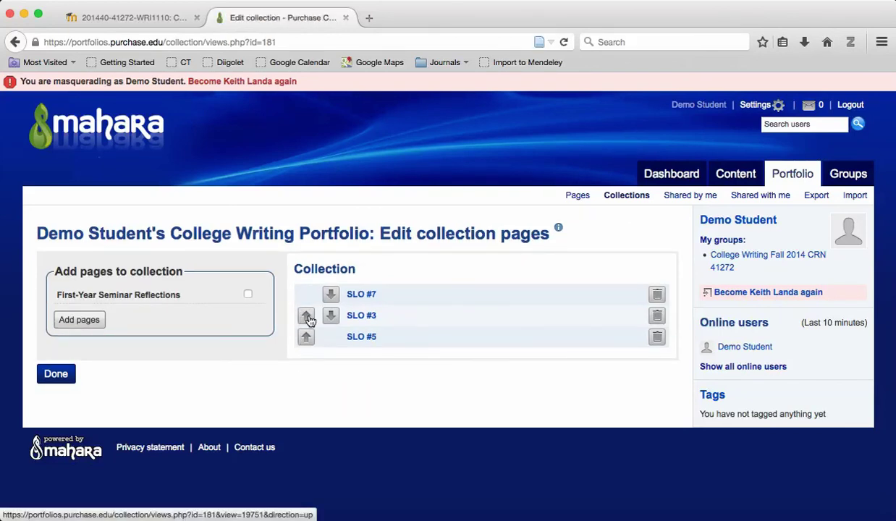
click(307, 318)
click(307, 319)
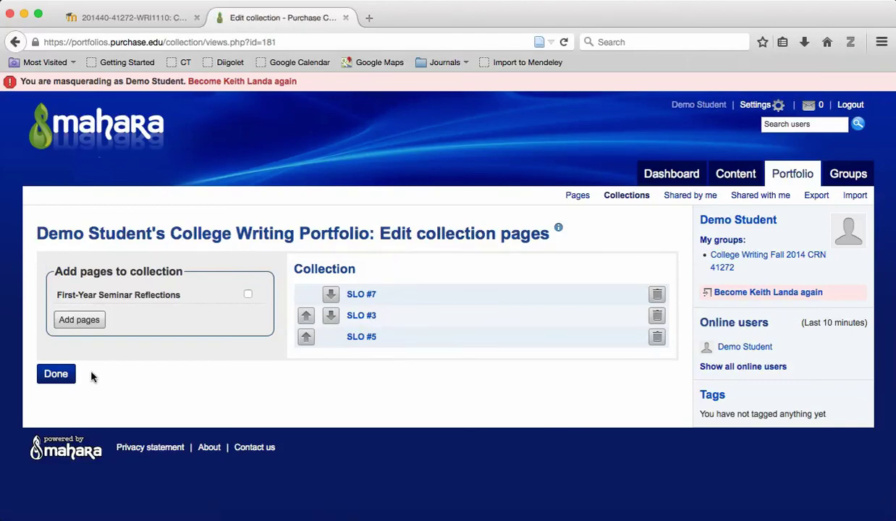
click(58, 375)
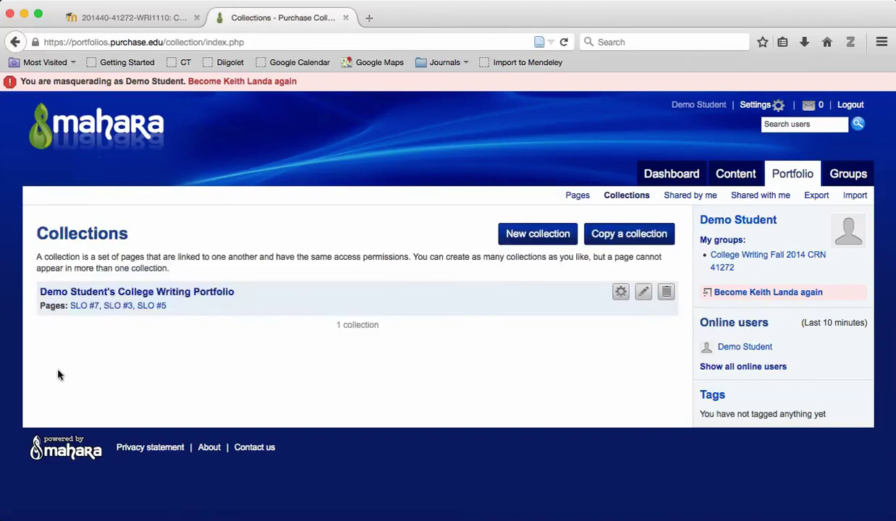
click(205, 296)
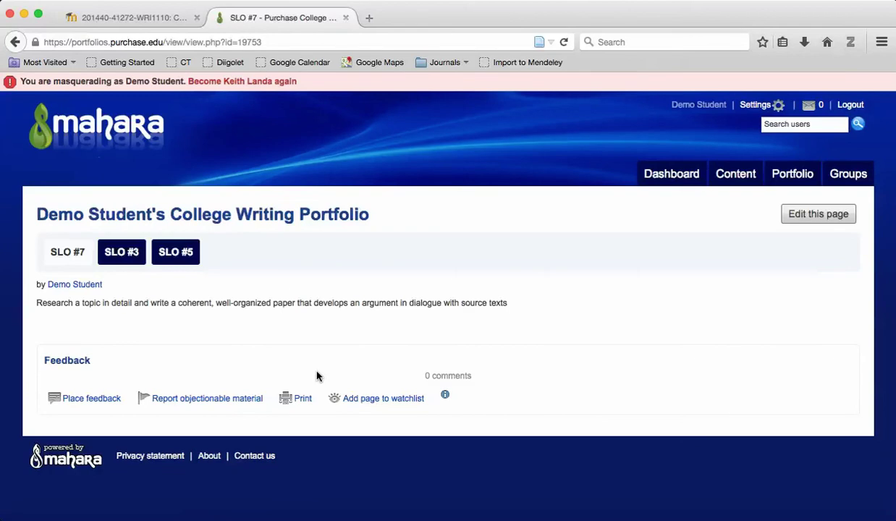
- Look through the SLO #7, SLO #3 and SLO #5 pages of the finished College Writing Portfolio collection
click(120, 252)
click(172, 257)
click(117, 252)
click(63, 253)
click(119, 253)
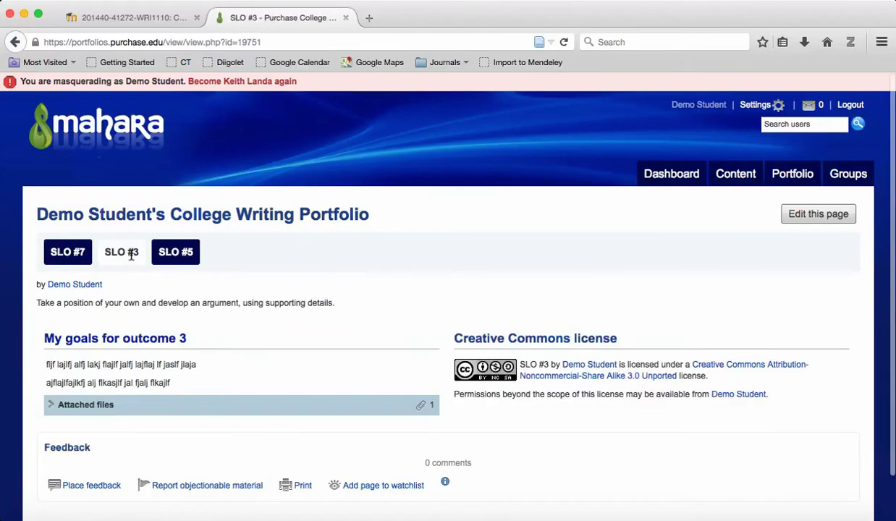
click(61, 253)
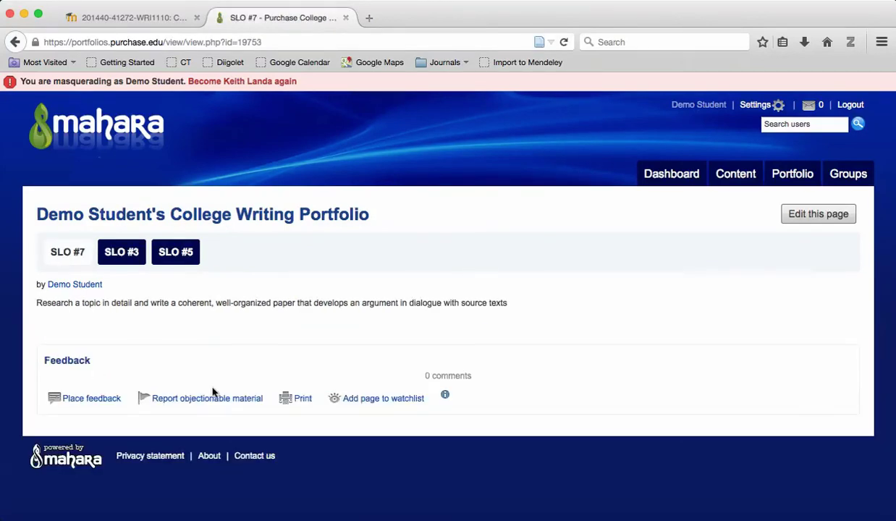
click(122, 255)
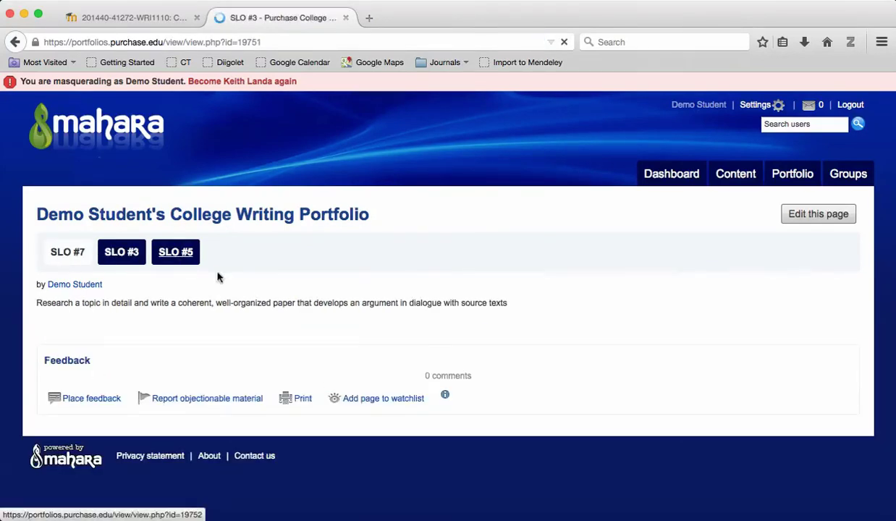
click(179, 253)
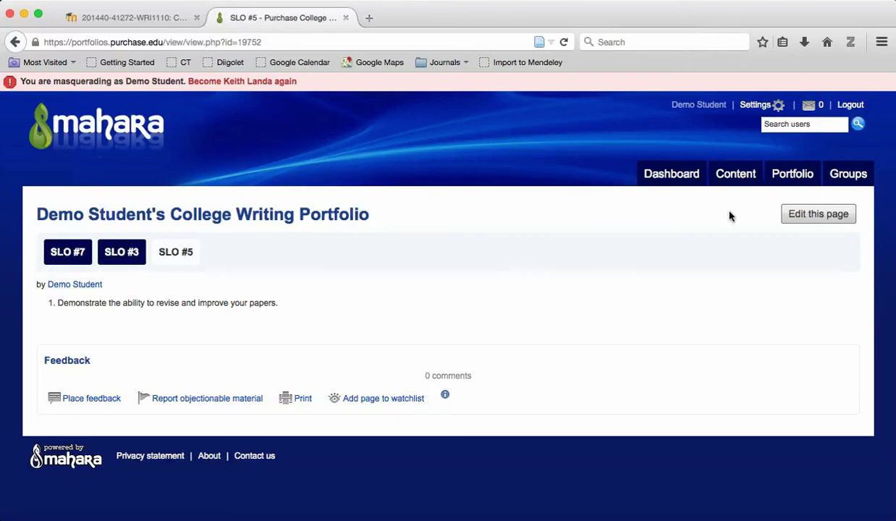
- Check the group membership, then share the College Writing Portfolio collection with the College Writing Fall 2014 group and save the access rules
click(849, 181)
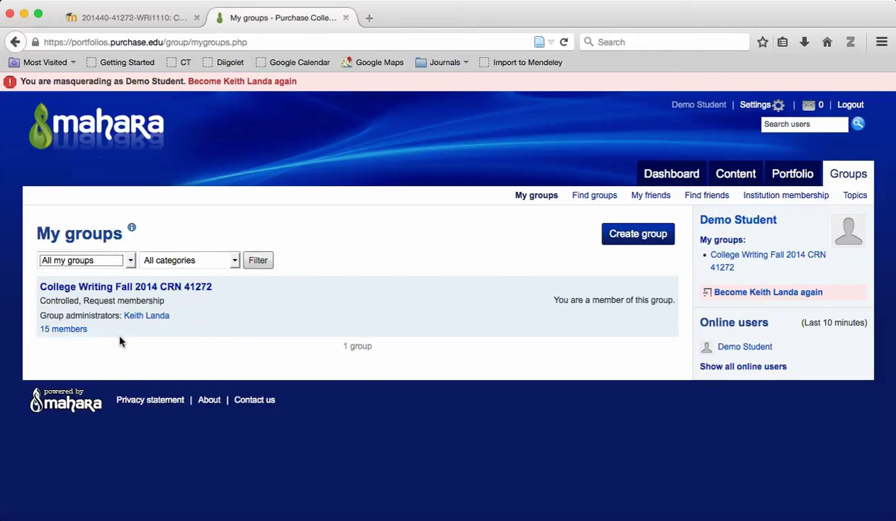
click(787, 181)
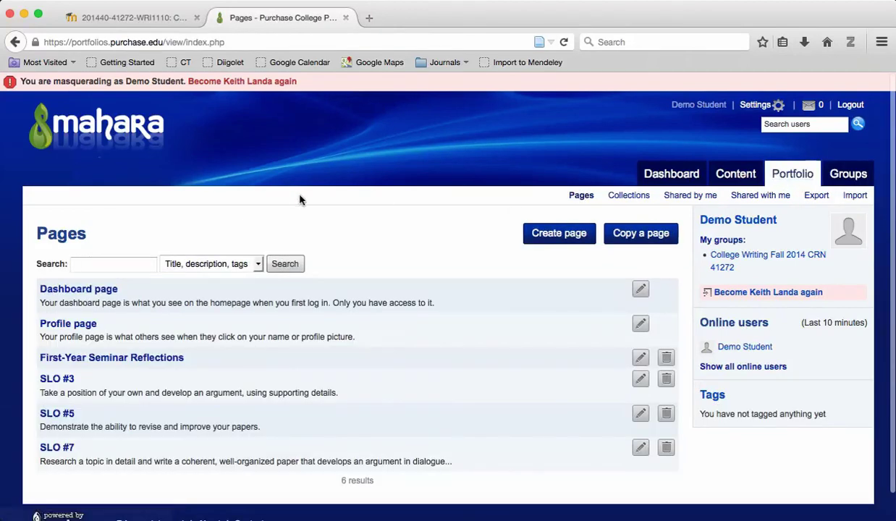
click(692, 196)
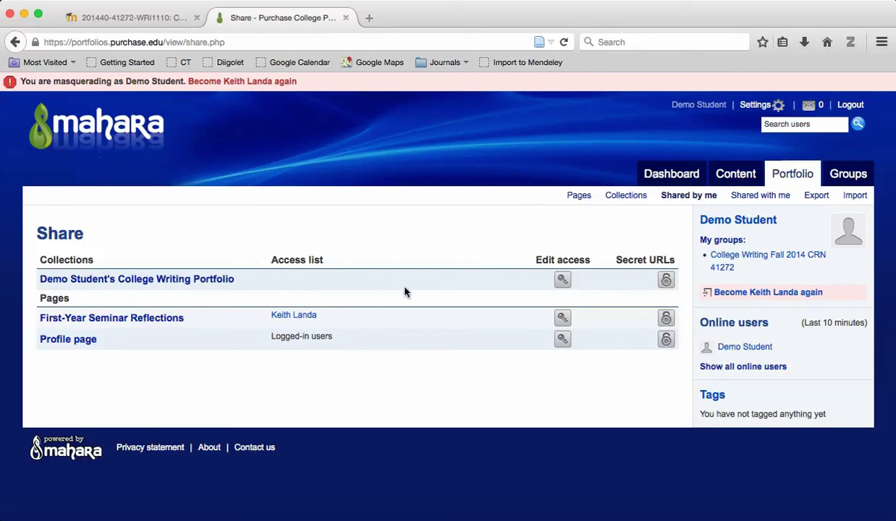
click(565, 281)
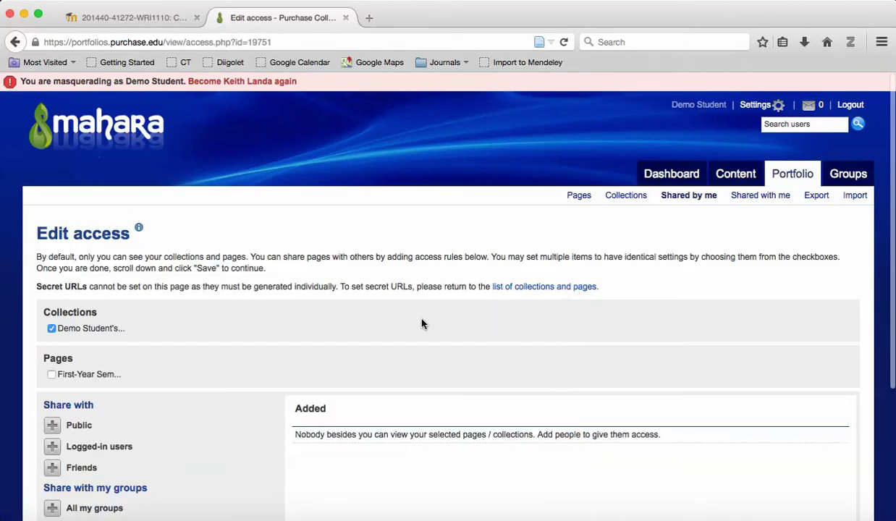
scroll(406, 311, down, 2)
scroll(406, 322, down, 2)
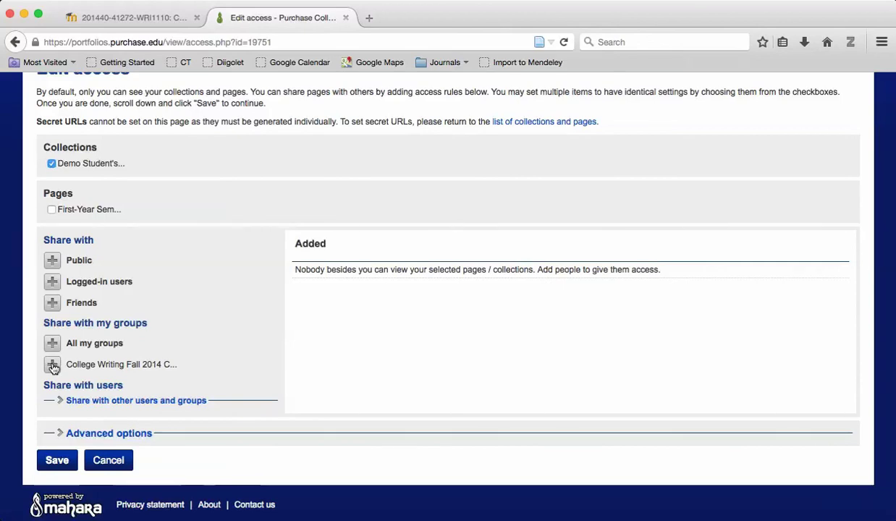
click(53, 366)
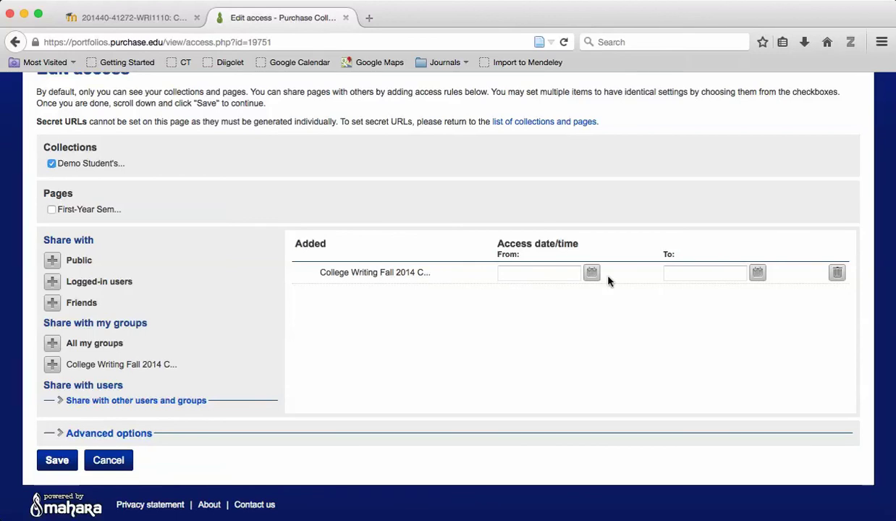
click(62, 460)
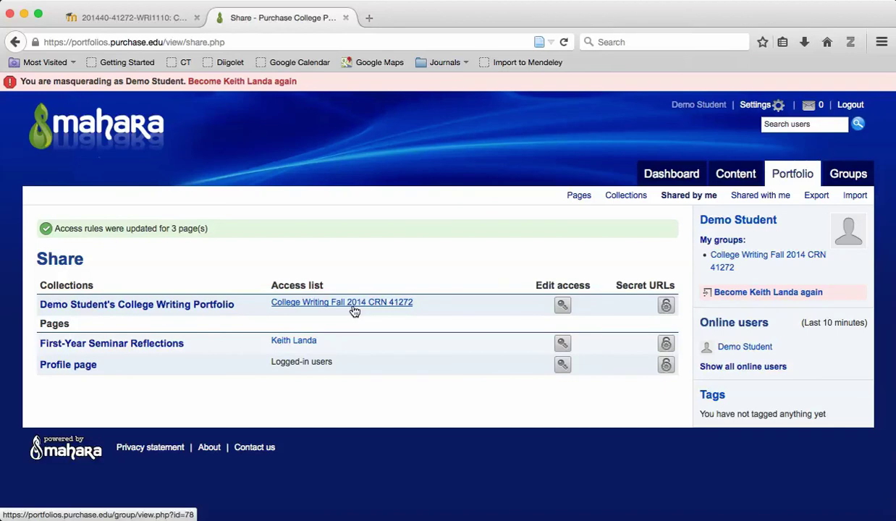
- View the shared College Writing Portfolio collection and select its web address
click(191, 306)
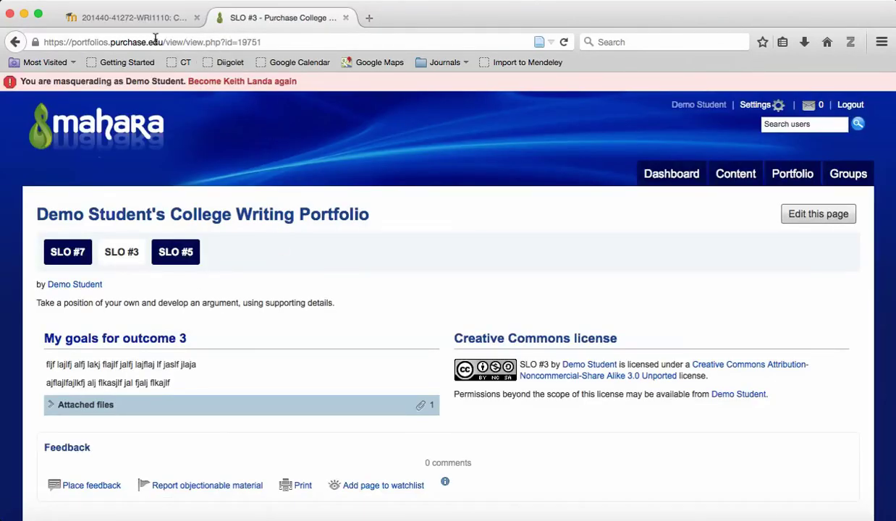
drag(44, 43, 262, 44)
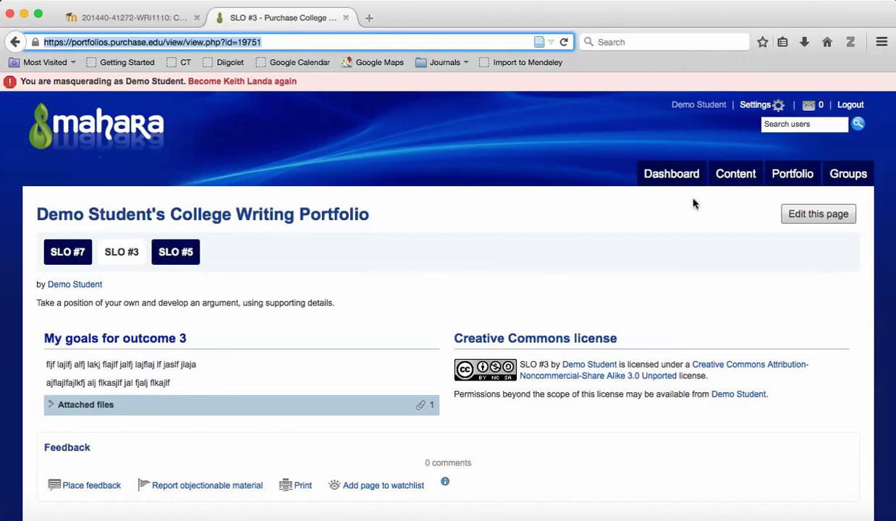
- In the College Writing Portfolio collection's access settings, search all users for the group administrator's surname
click(794, 178)
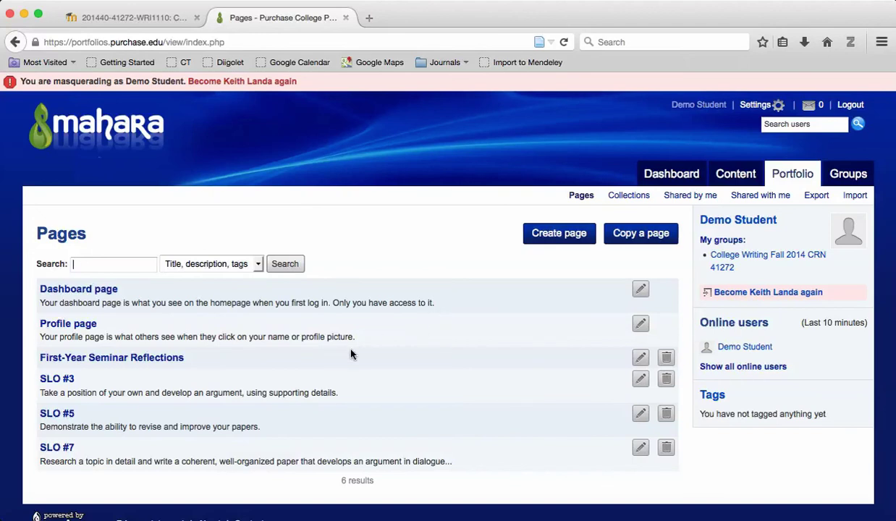
click(676, 196)
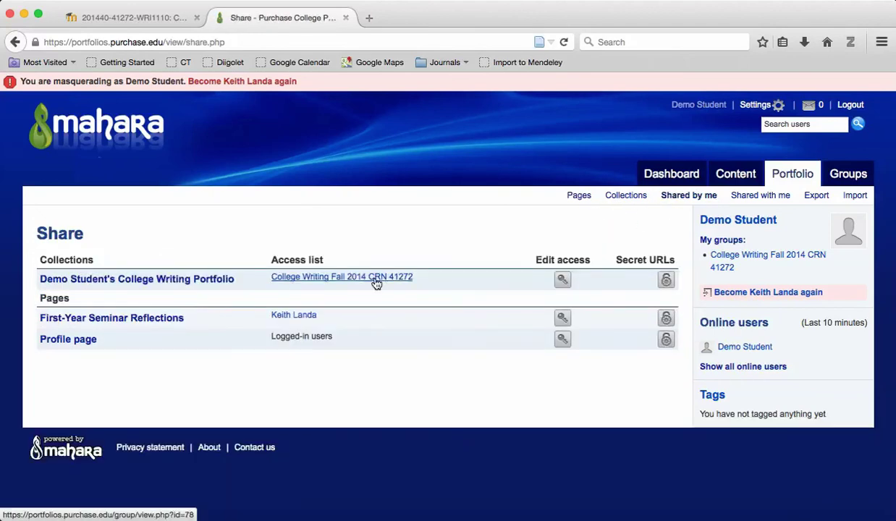
click(562, 281)
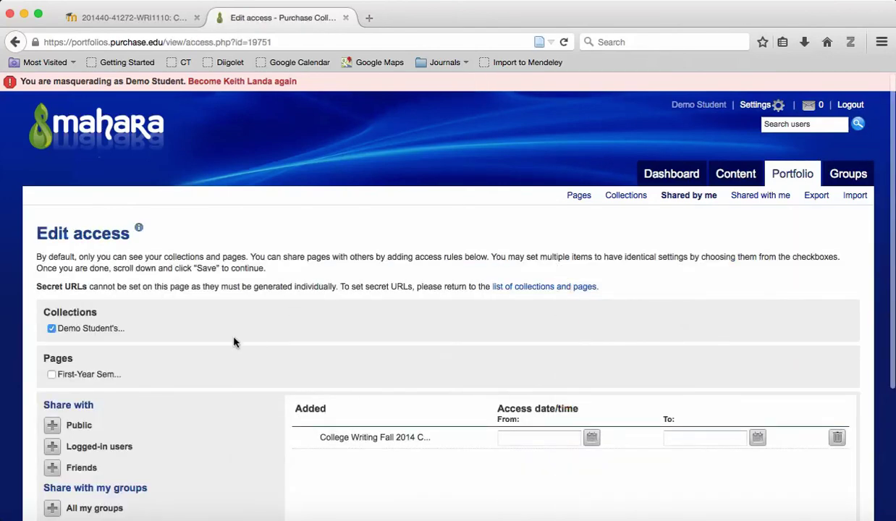
scroll(234, 341, down, 1)
scroll(234, 341, down, 4)
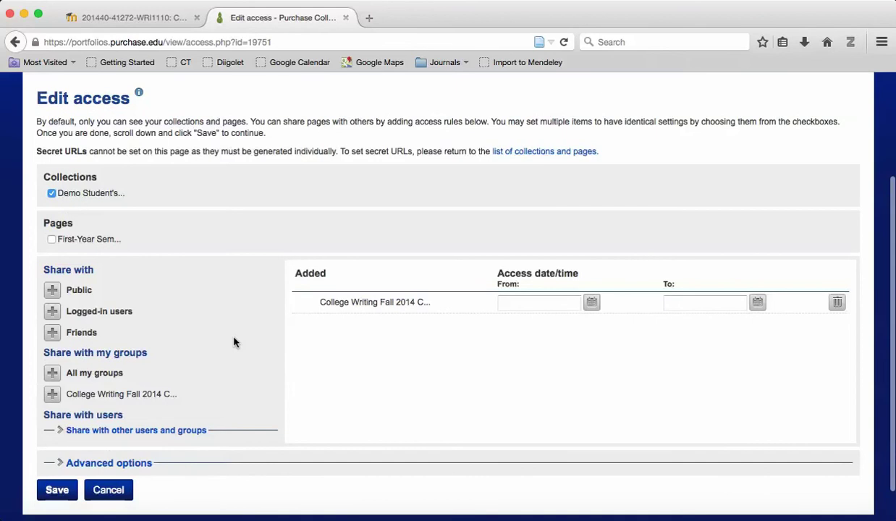
scroll(234, 341, down, 1)
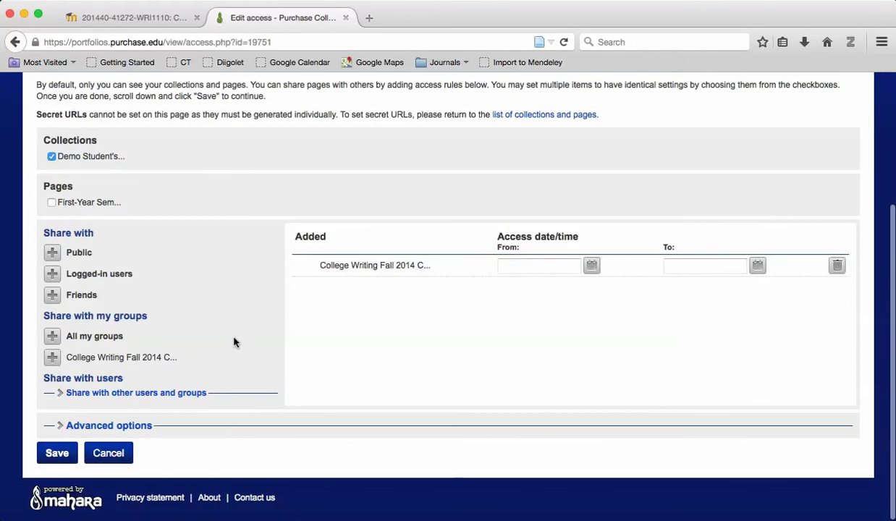
click(73, 395)
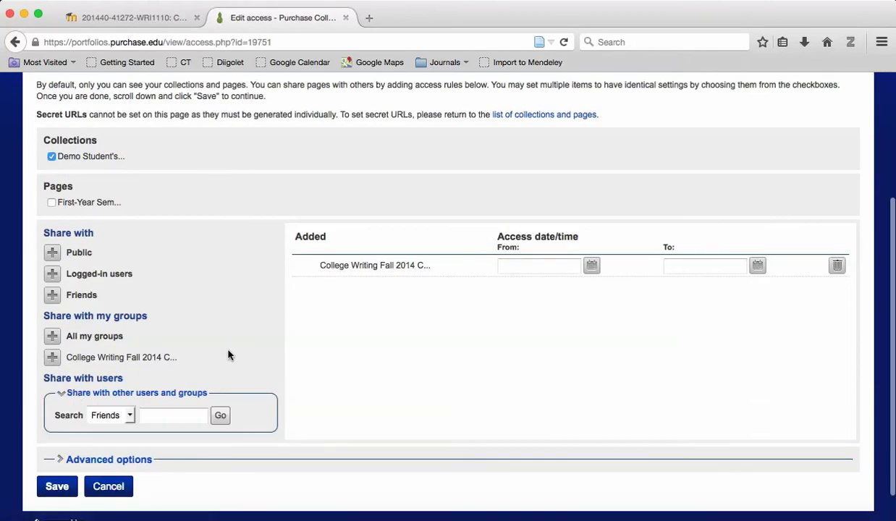
scroll(228, 354, down, 1)
click(128, 385)
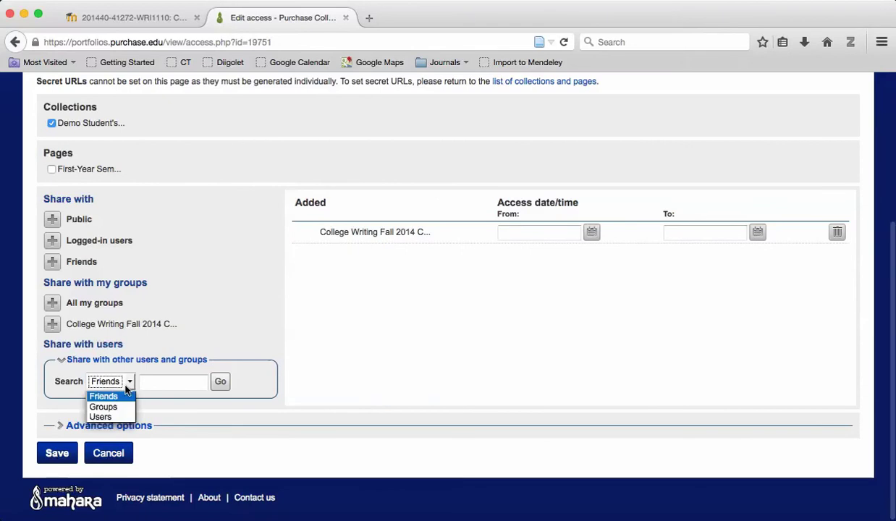
click(108, 417)
click(154, 384)
text(landa)
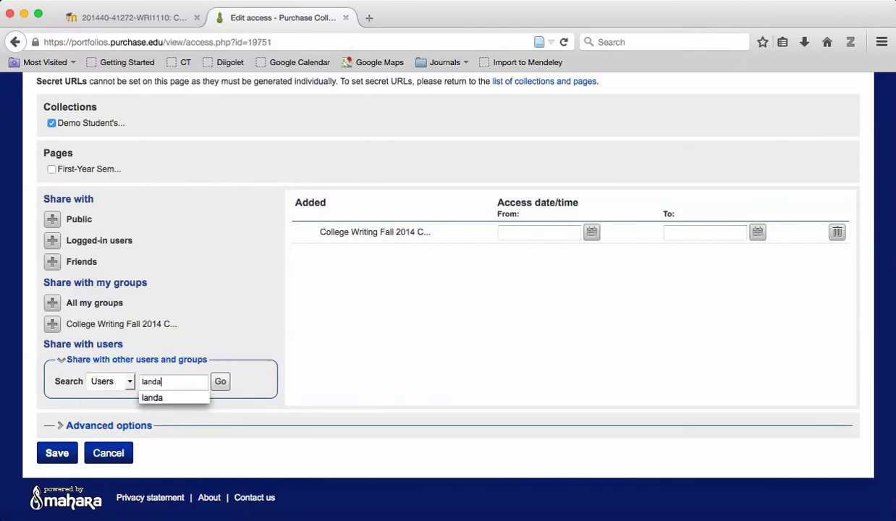
click(220, 381)
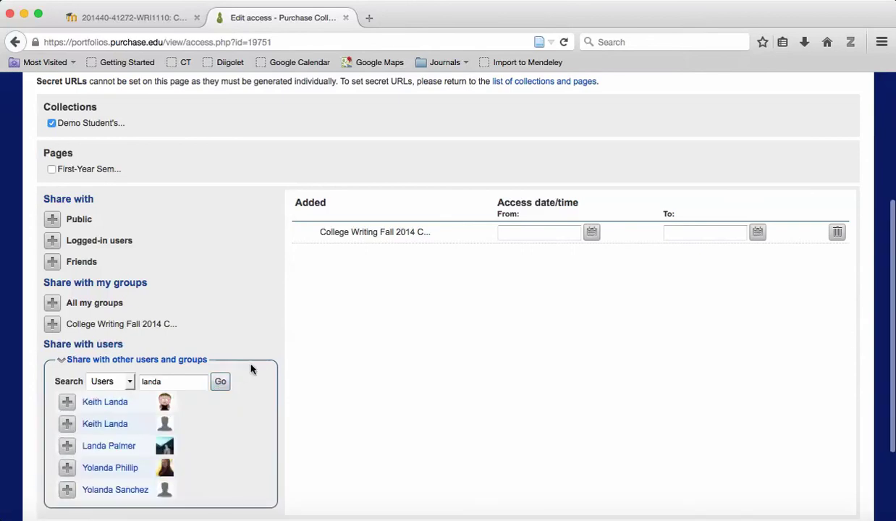
- Give the group administrator's account with the profile picture access to the collection and save the access rules
scroll(246, 377, down, 2)
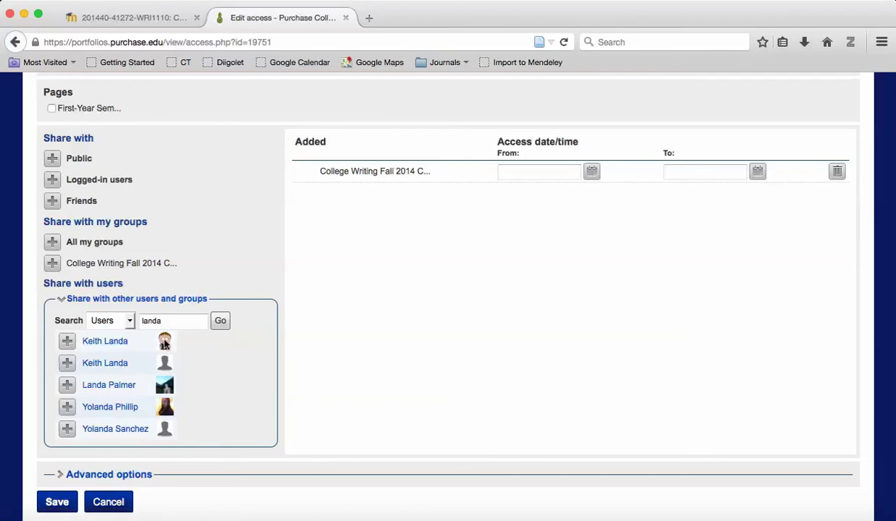
click(67, 342)
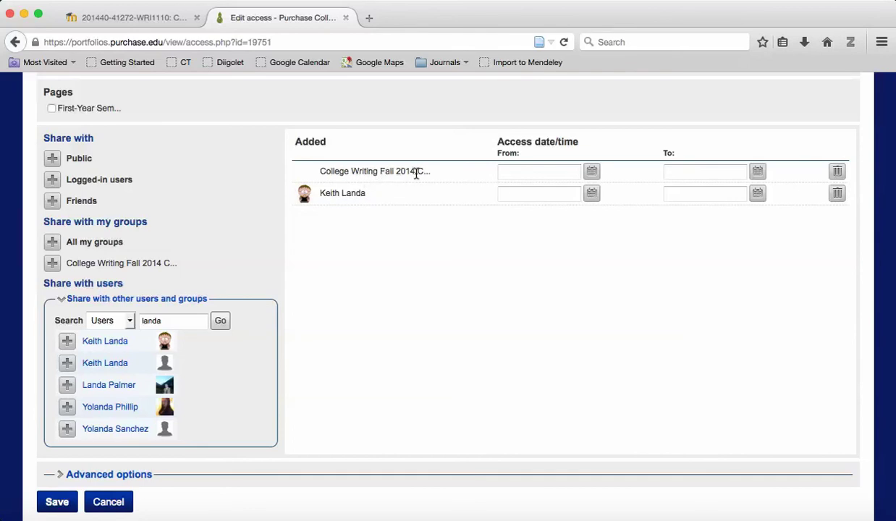
click(58, 502)
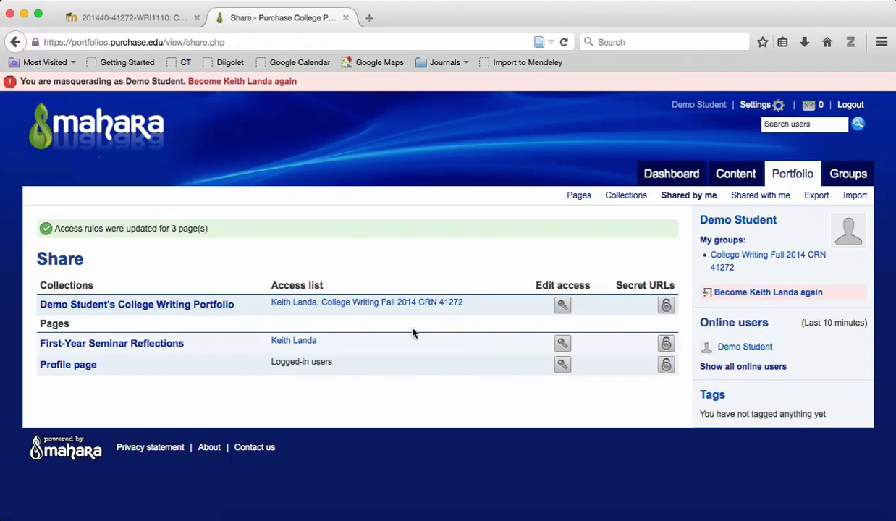
- Generate a new secret URL for the College Writing Portfolio collection and select the whole link
click(667, 308)
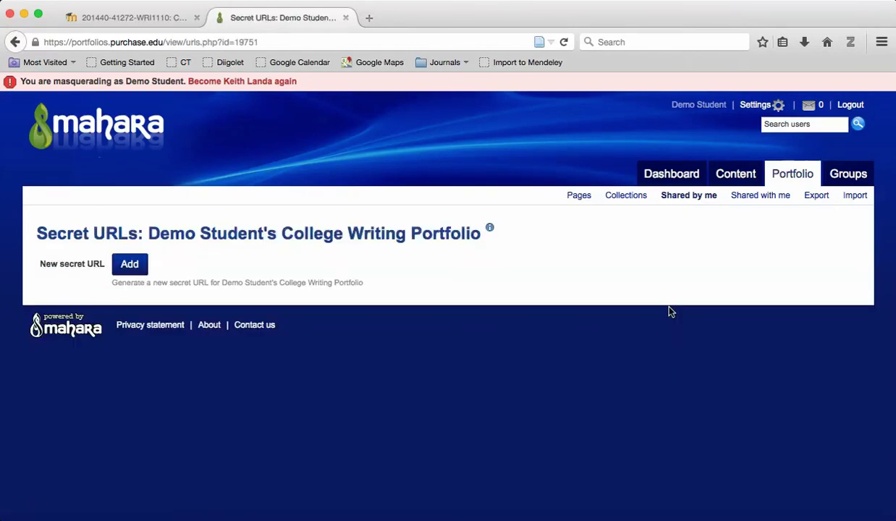
click(131, 265)
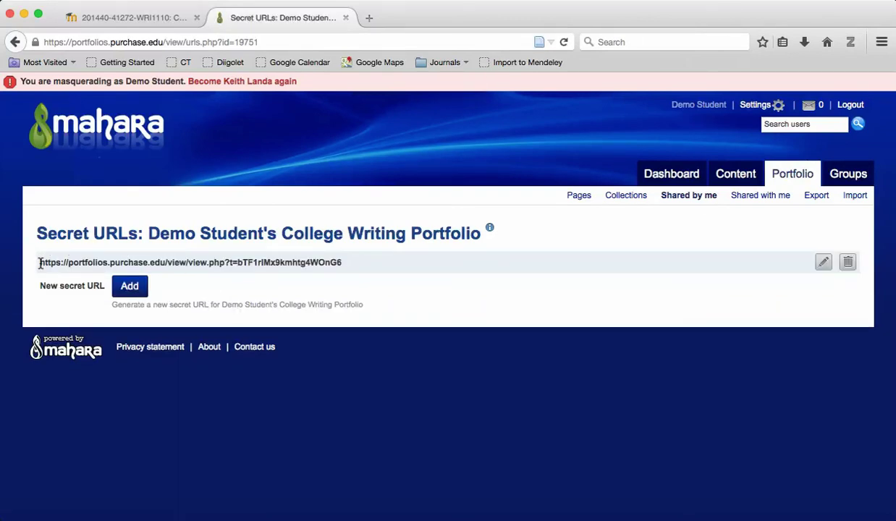
drag(40, 263, 345, 268)
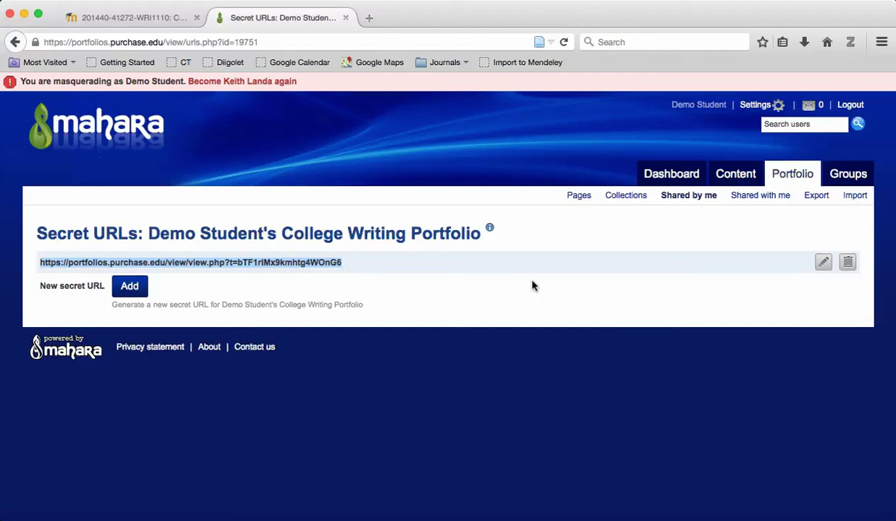
- Look over the course learning outcomes on the Moodle course page and return to Mahara
click(113, 17)
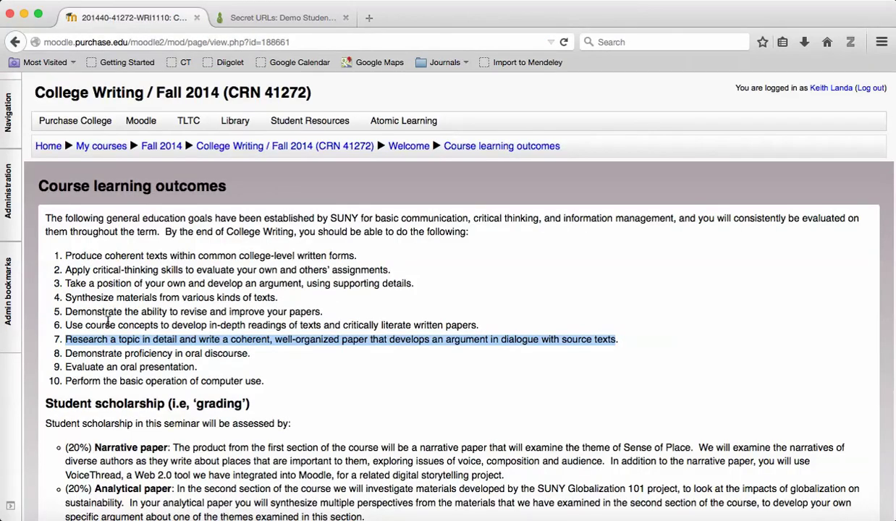
click(254, 18)
- Review the files stored in the College Writing folder and return to the list of portfolio pages
click(724, 175)
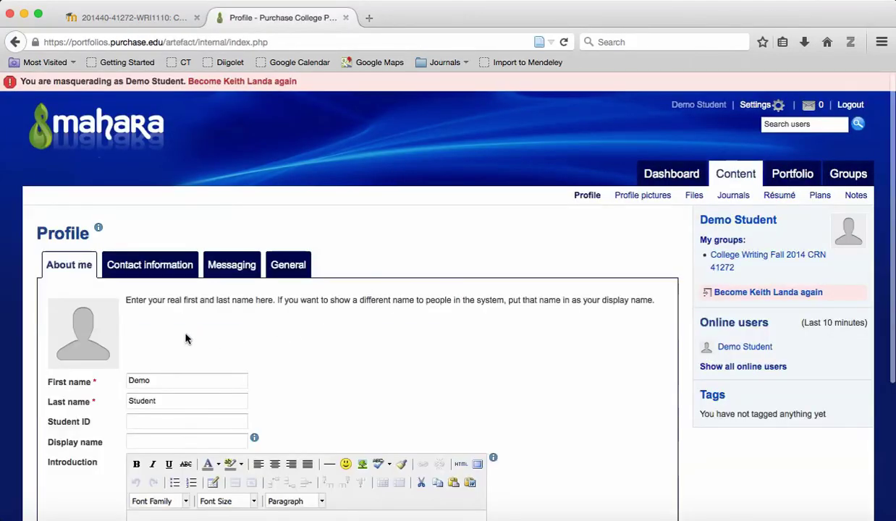
click(694, 196)
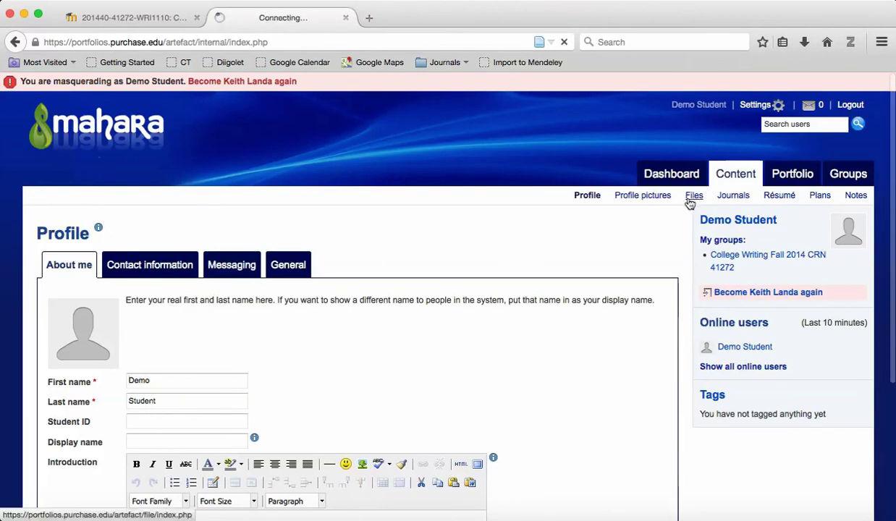
scroll(481, 332, down, 1)
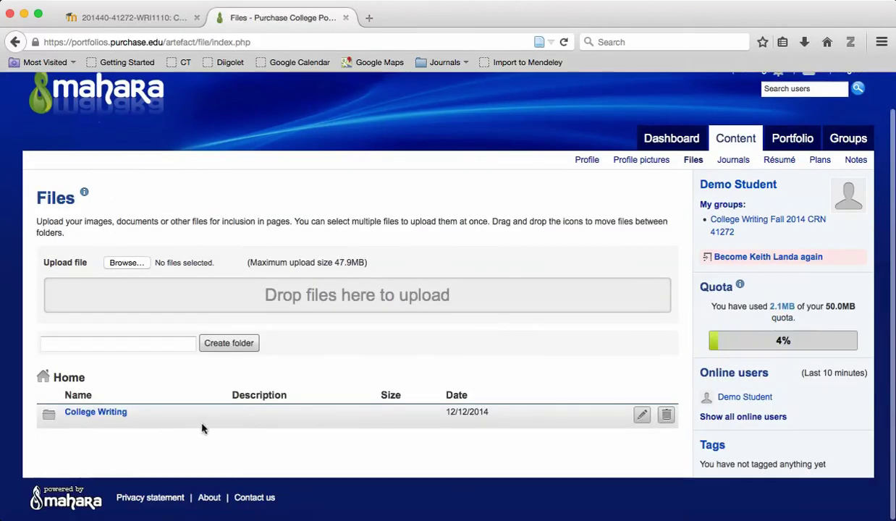
click(109, 418)
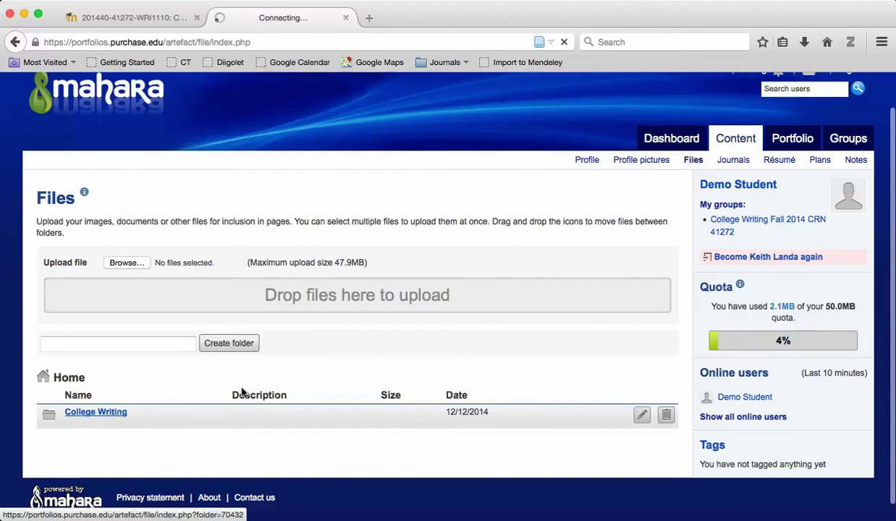
scroll(270, 384, down, 2)
scroll(271, 385, down, 2)
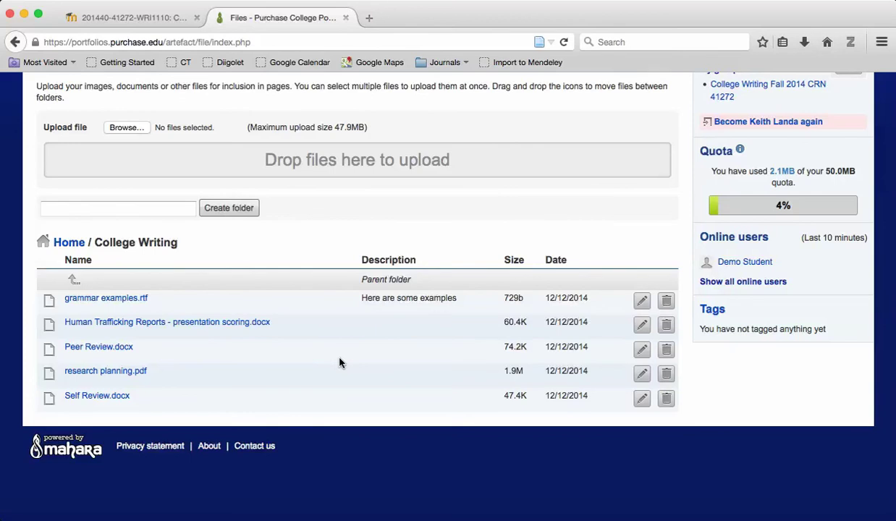
scroll(435, 297, up, 5)
click(794, 149)
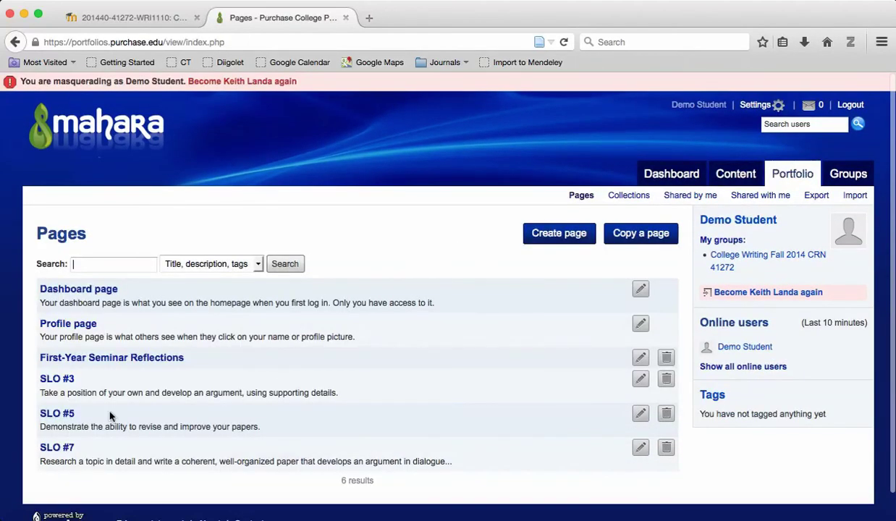
- Open the SLO #5 page for content editing and examine the media block types available for it
click(641, 414)
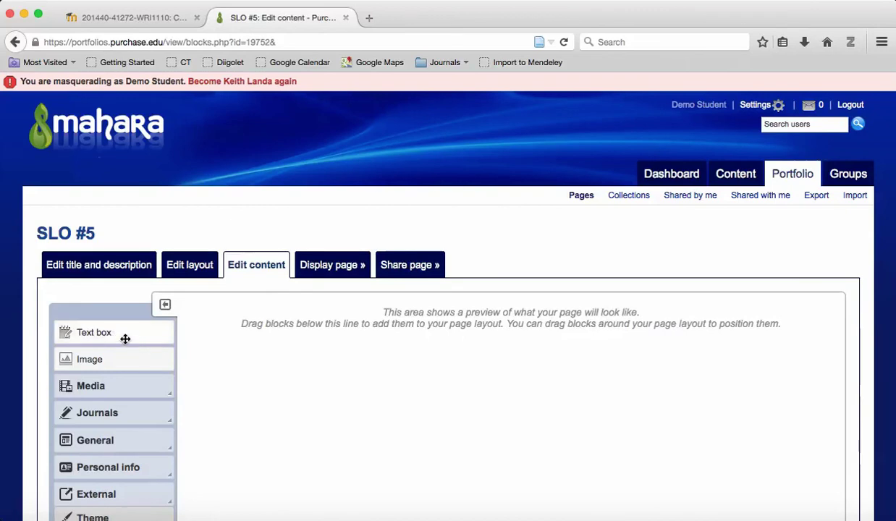
click(166, 391)
scroll(146, 418, down, 3)
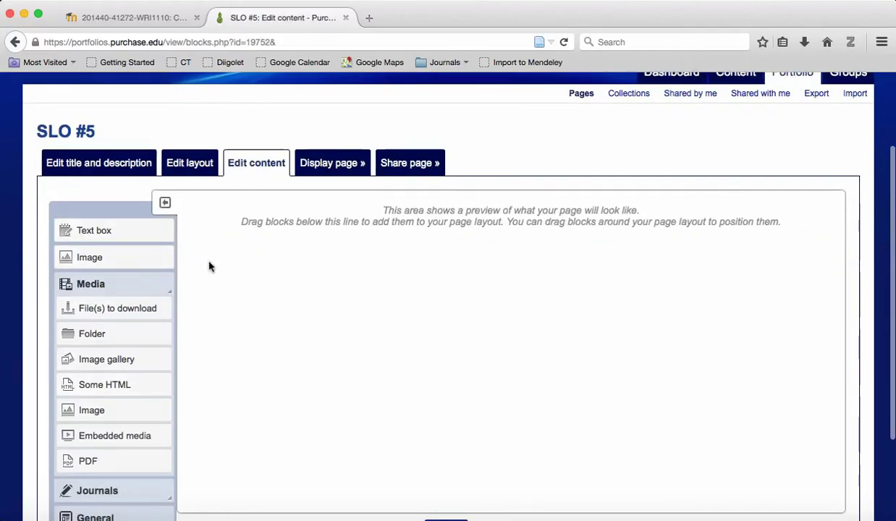
scroll(181, 375, down, 3)
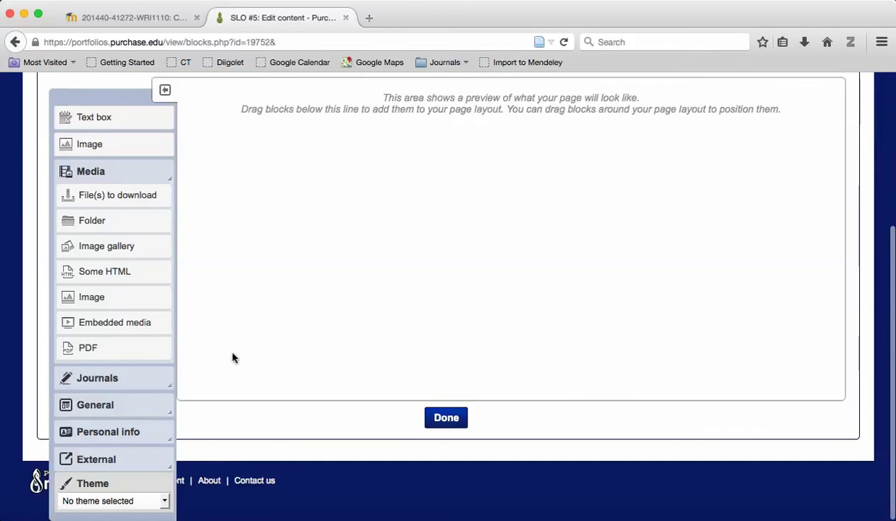
scroll(291, 233, up, 6)
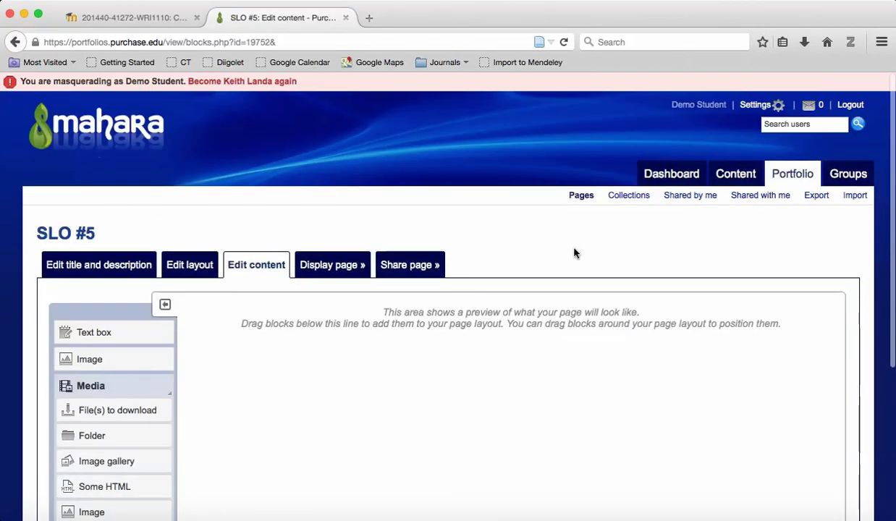
- Check the list of portfolio collections and open the overview of pages and collections shared with others
click(629, 196)
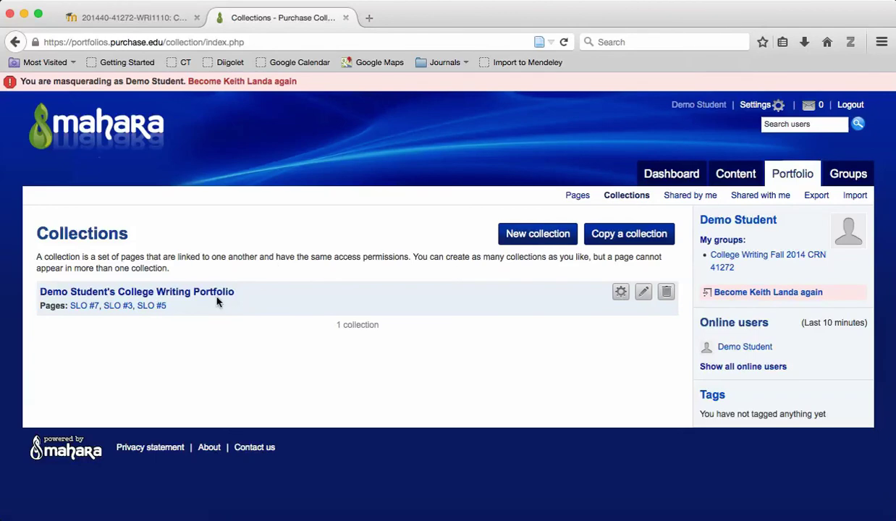
click(690, 196)
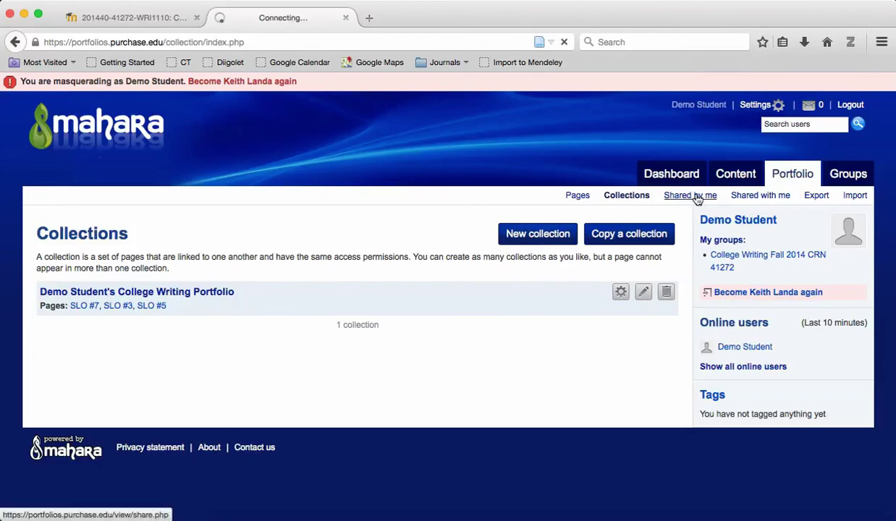